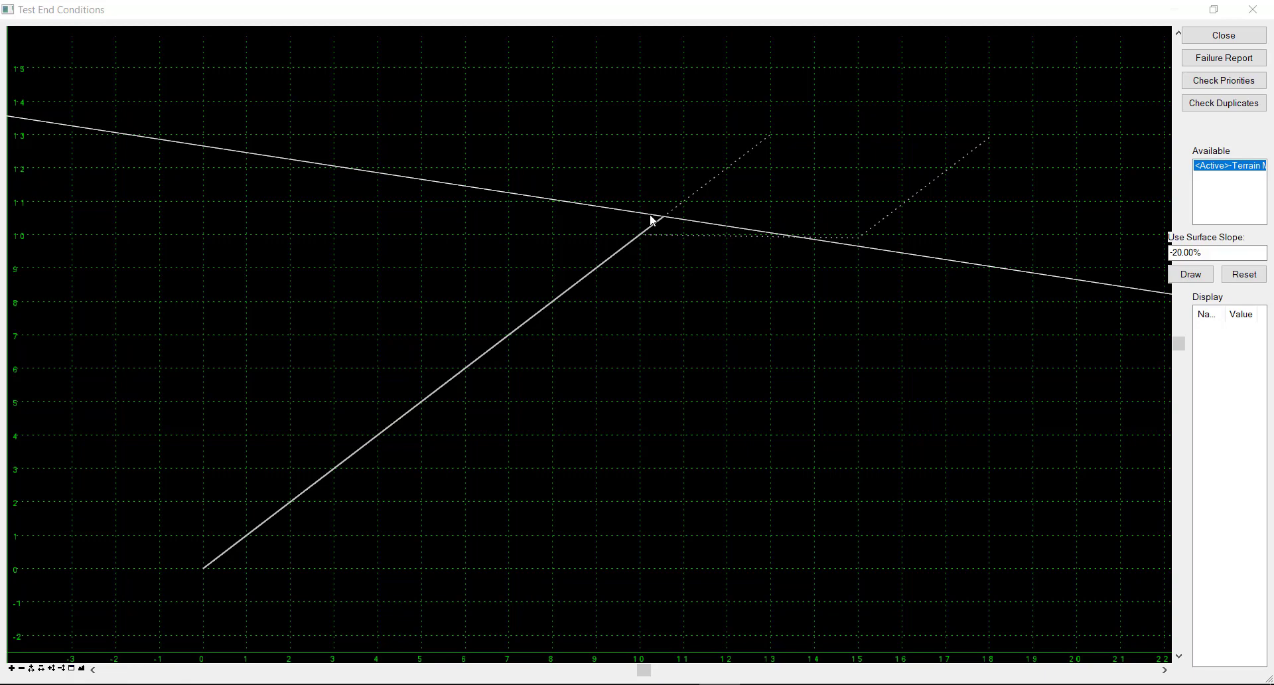
Solve the bench_h end conditions against -20% terrain at two heights, then close the test.
{"action": "left_click", "coordinate": [650, 220]}
{"action": "mouse_move", "coordinate": [647, 233]}
{"action": "left_click", "coordinate": [1199, 275]}
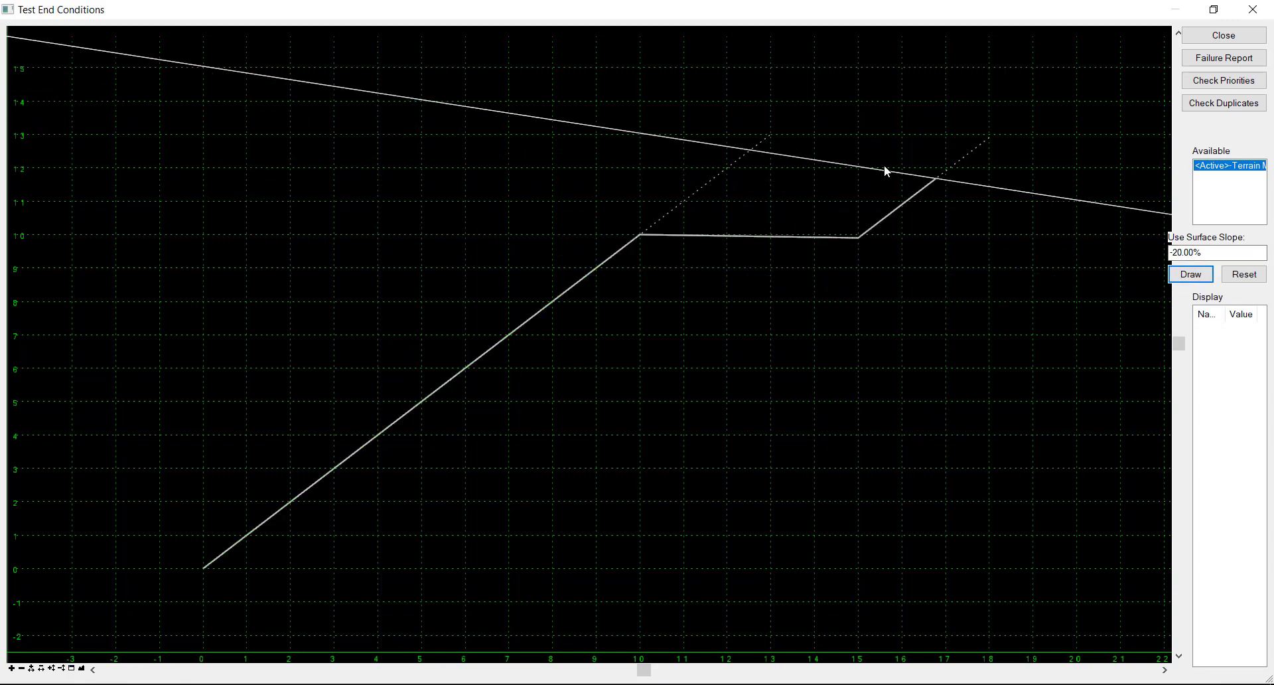
{"action": "left_click", "coordinate": [828, 230]}
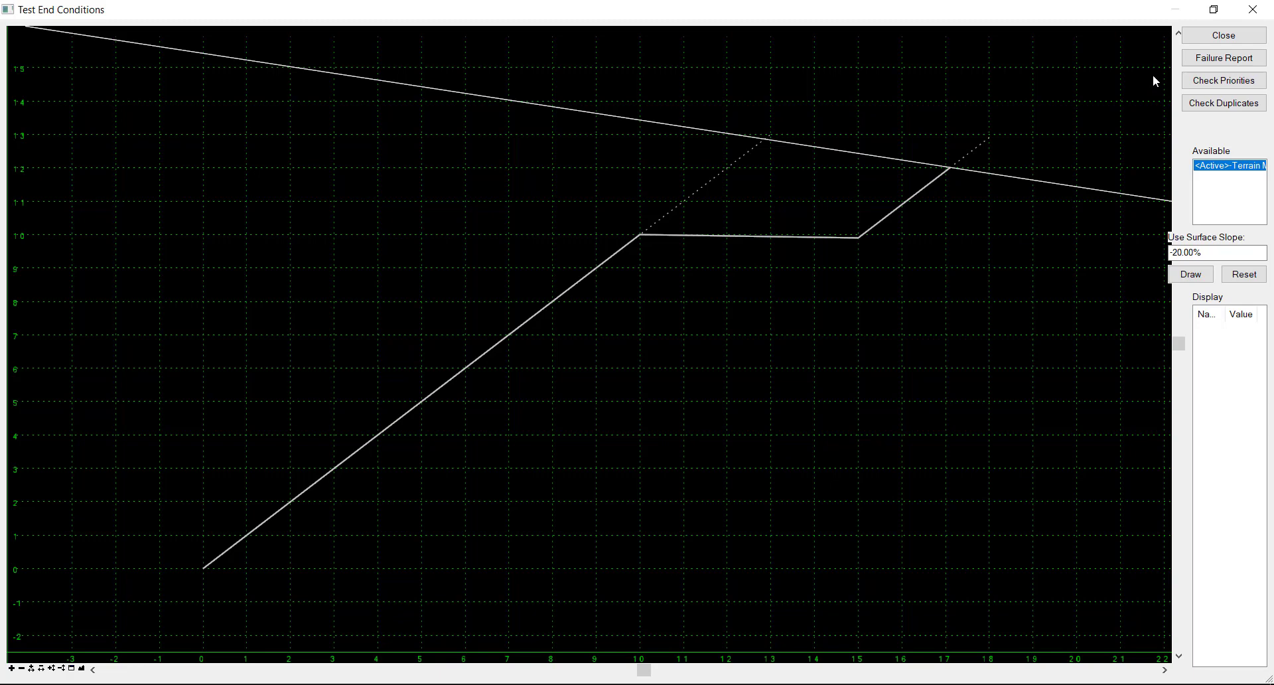
{"action": "left_click", "coordinate": [1224, 35]}
Open the empty Bench template from the Template Library for editing.
{"action": "left_click", "coordinate": [50, 88]}
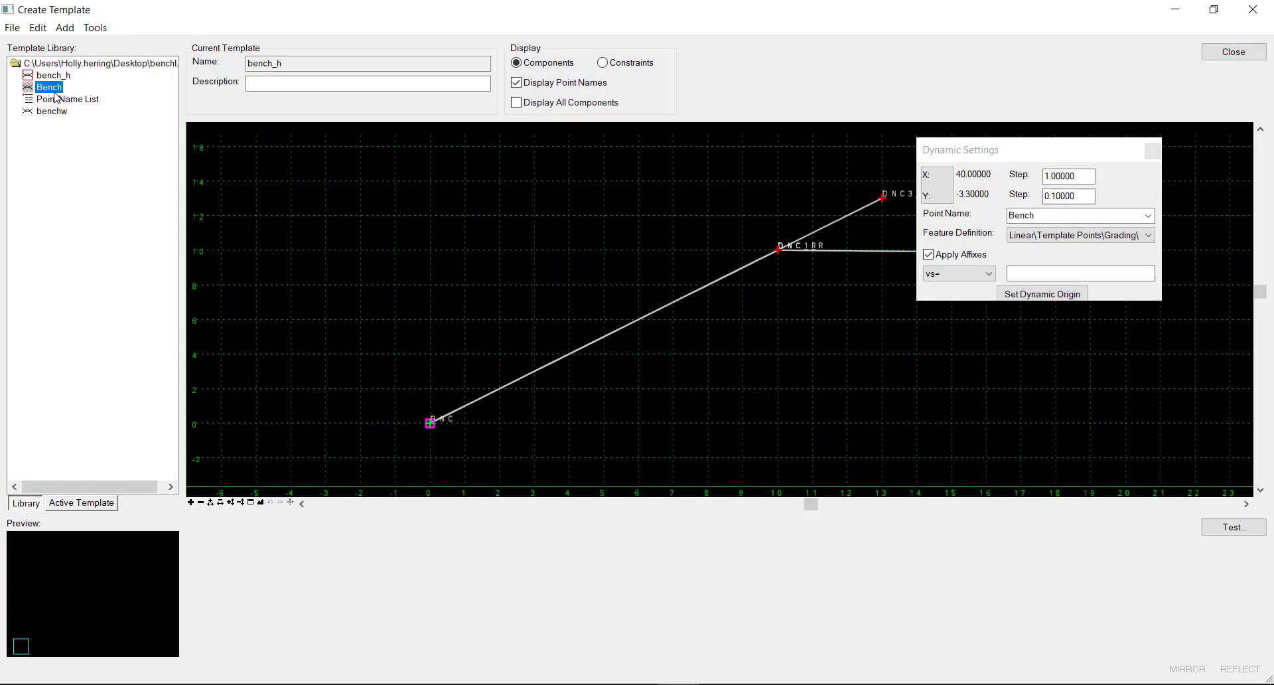
{"action": "double_click", "coordinate": [54, 93]}
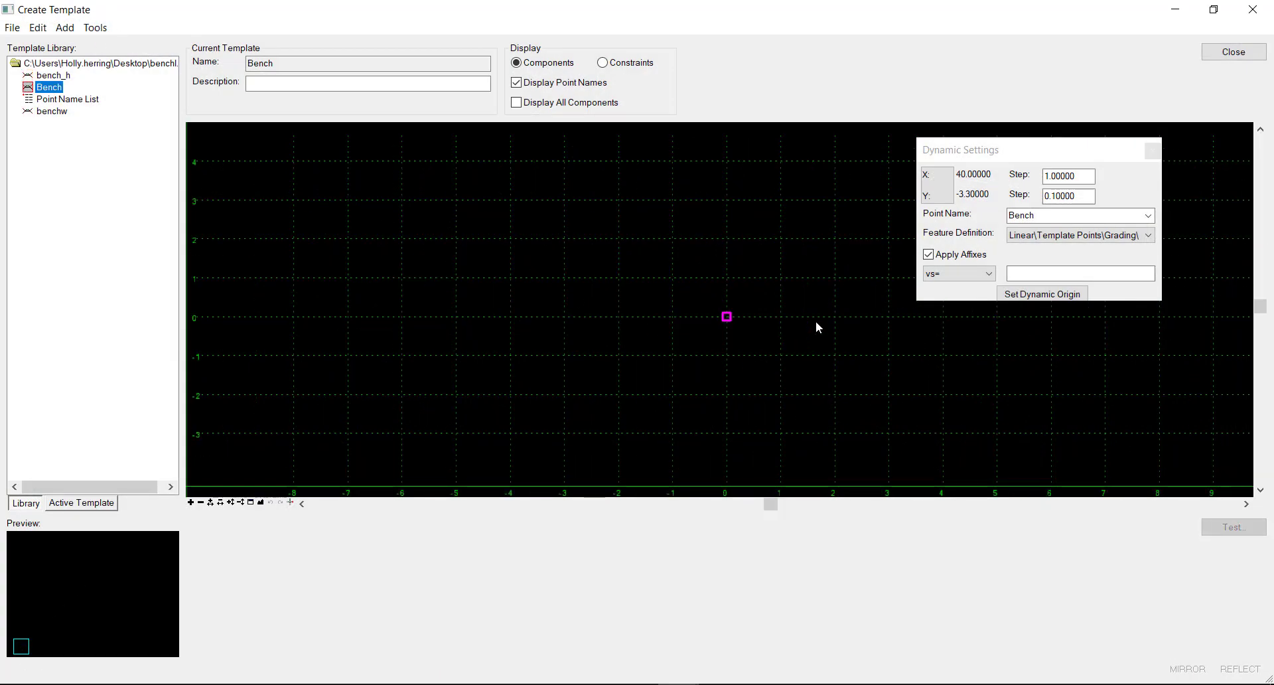
{"action": "scroll", "coordinate": [955, 277], "scroll_direction": "up", "scroll_amount": 1}
{"action": "right_click", "coordinate": [829, 332]}
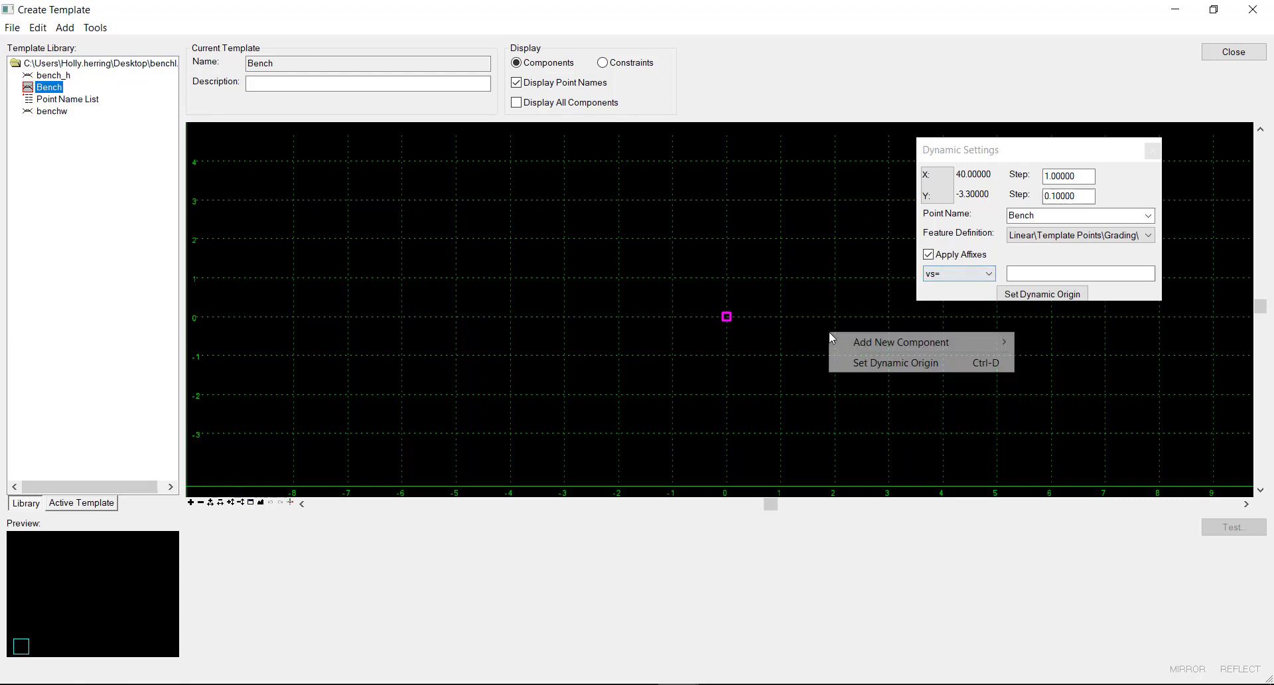
{"action": "left_click", "coordinate": [671, 363]}
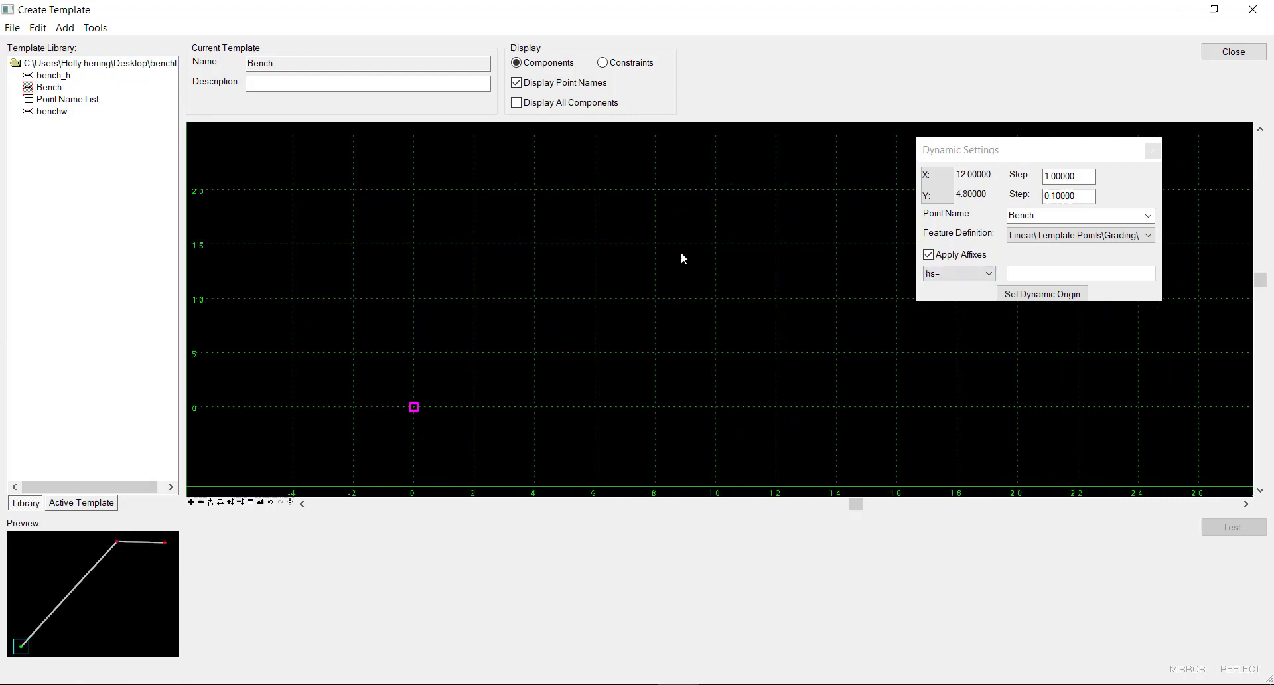
Start a new end-condition component with its first vertex at xy=0,0.
{"action": "right_click", "coordinate": [684, 272]}
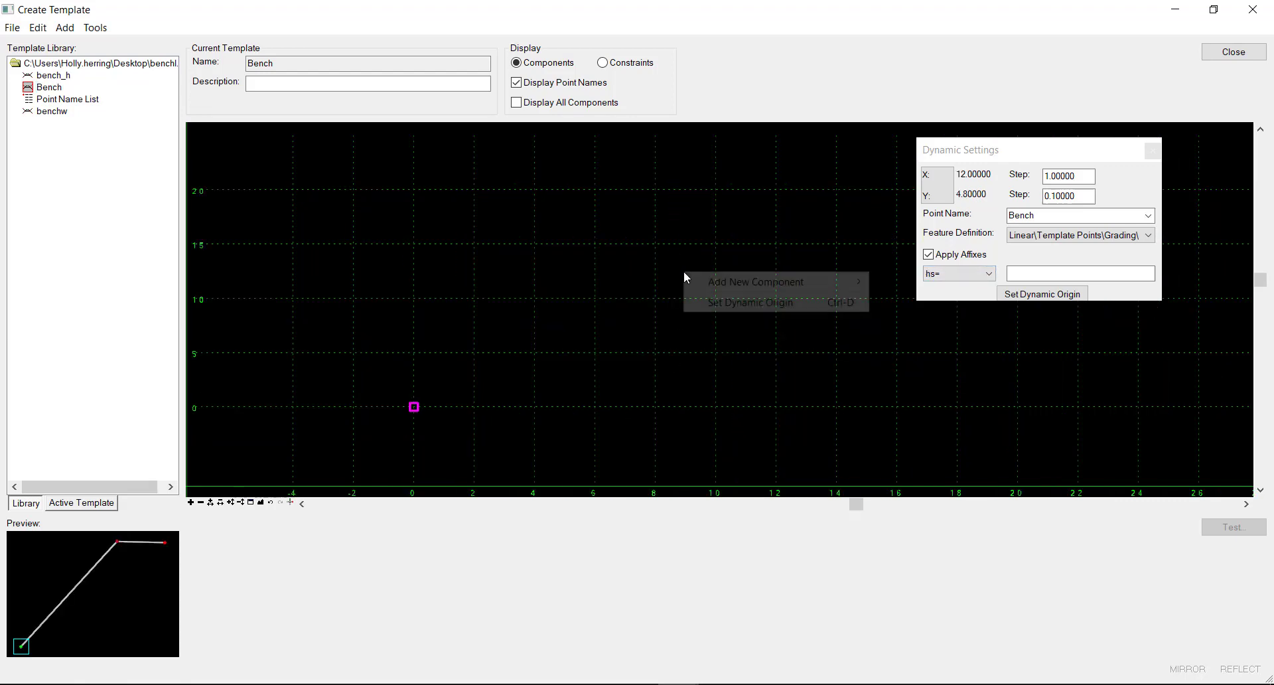
{"action": "mouse_move", "coordinate": [693, 282]}
{"action": "left_click", "coordinate": [648, 345]}
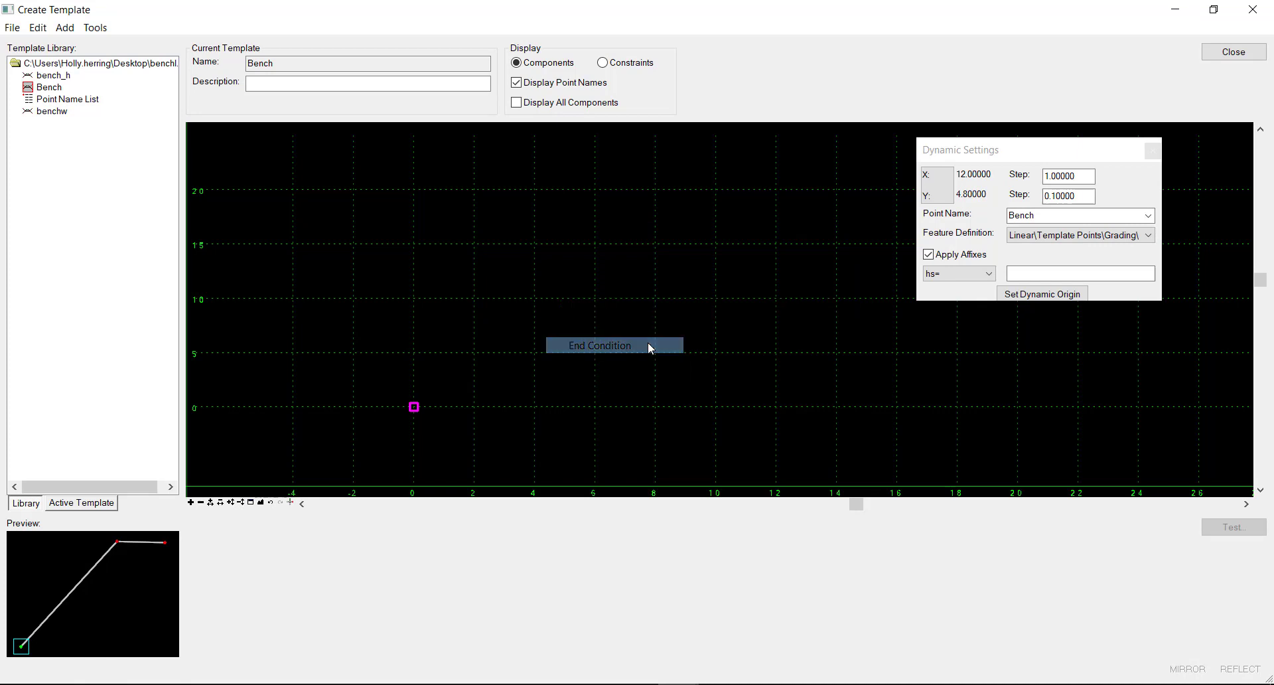
{"action": "left_click", "coordinate": [981, 275]}
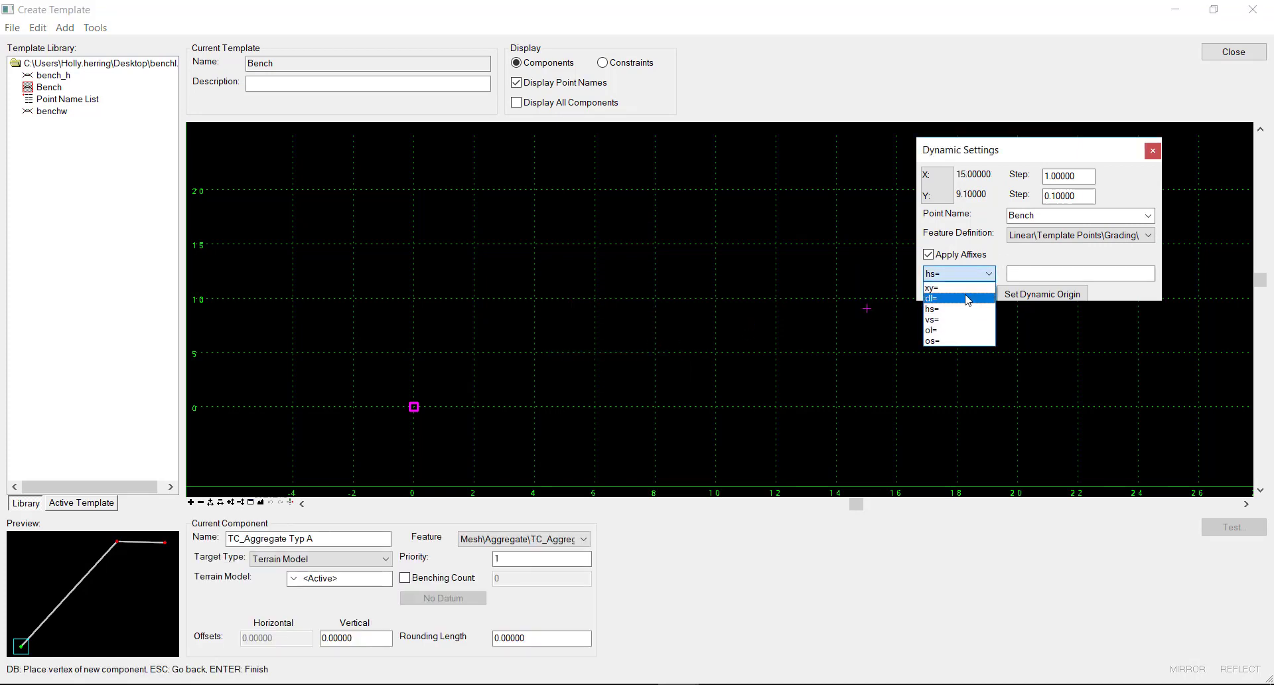
{"action": "left_click", "coordinate": [942, 312]}
{"action": "left_click", "coordinate": [1045, 275]}
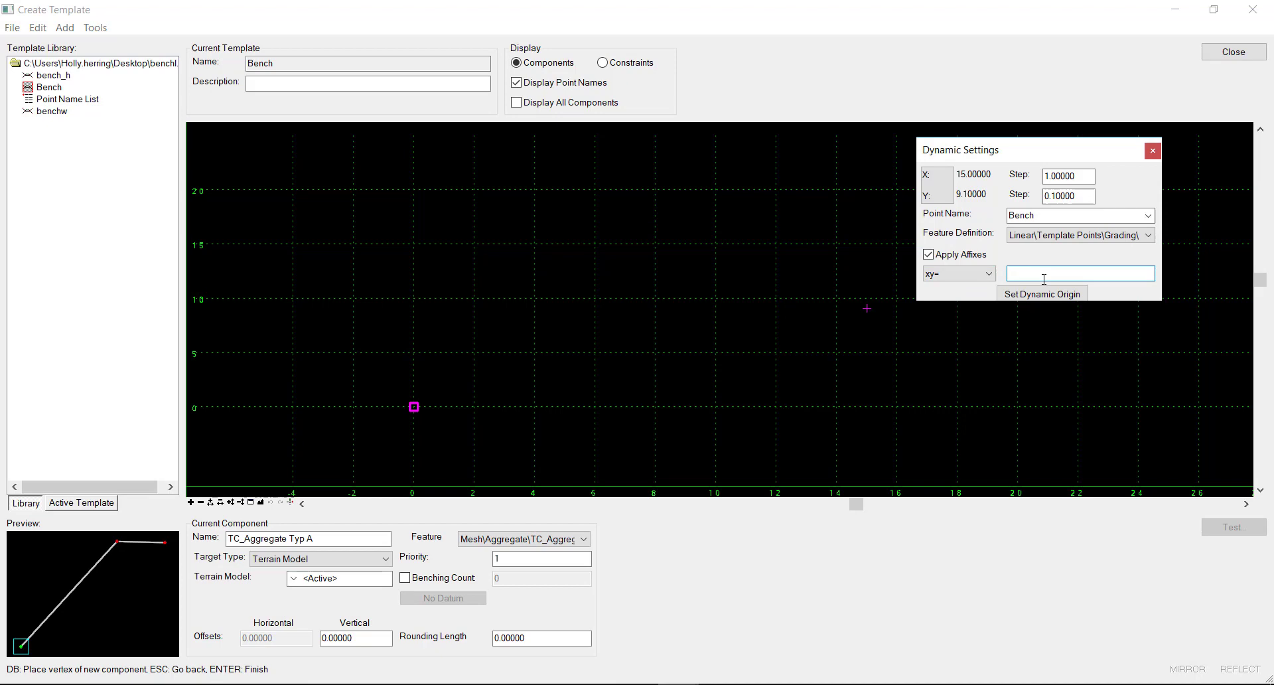
{"action": "type", "text": "0,0"}
{"action": "key", "text": "Return"}
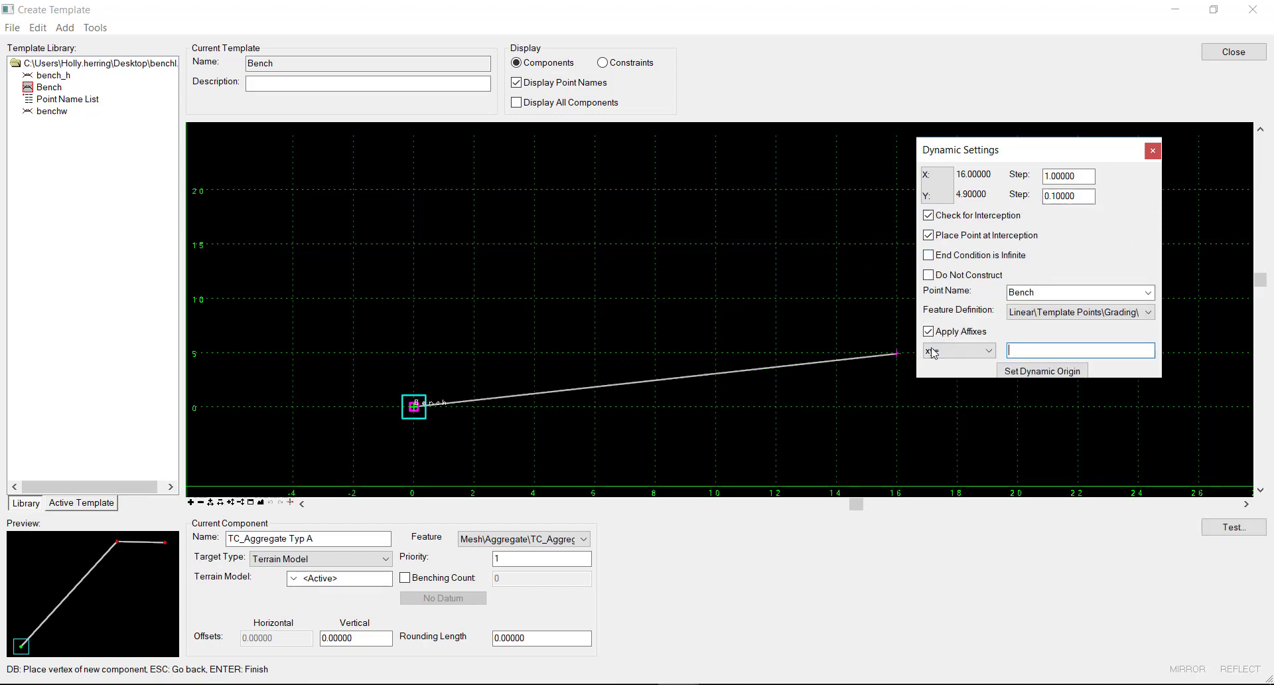
Place Bench_R at vertical distance and slope 10,10 and finish the component.
{"action": "left_click", "coordinate": [989, 351]}
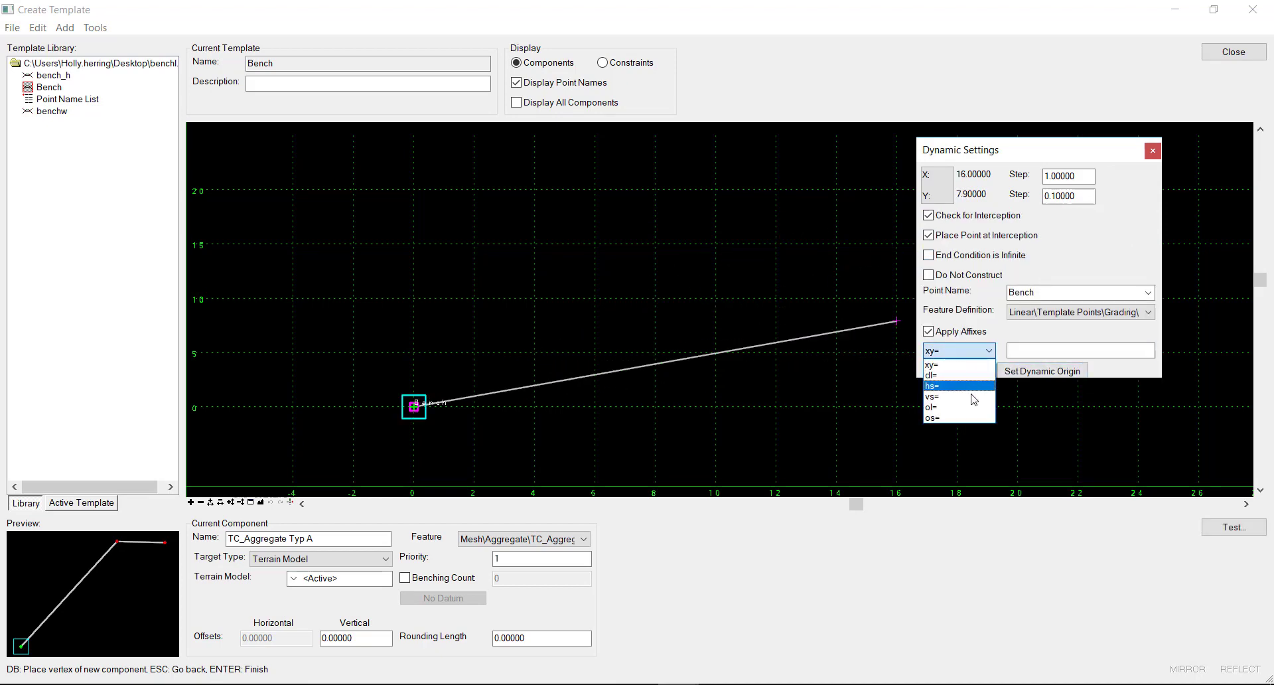
{"action": "left_click", "coordinate": [975, 399]}
{"action": "left_click", "coordinate": [1029, 350]}
{"action": "type", "text": "10,"}
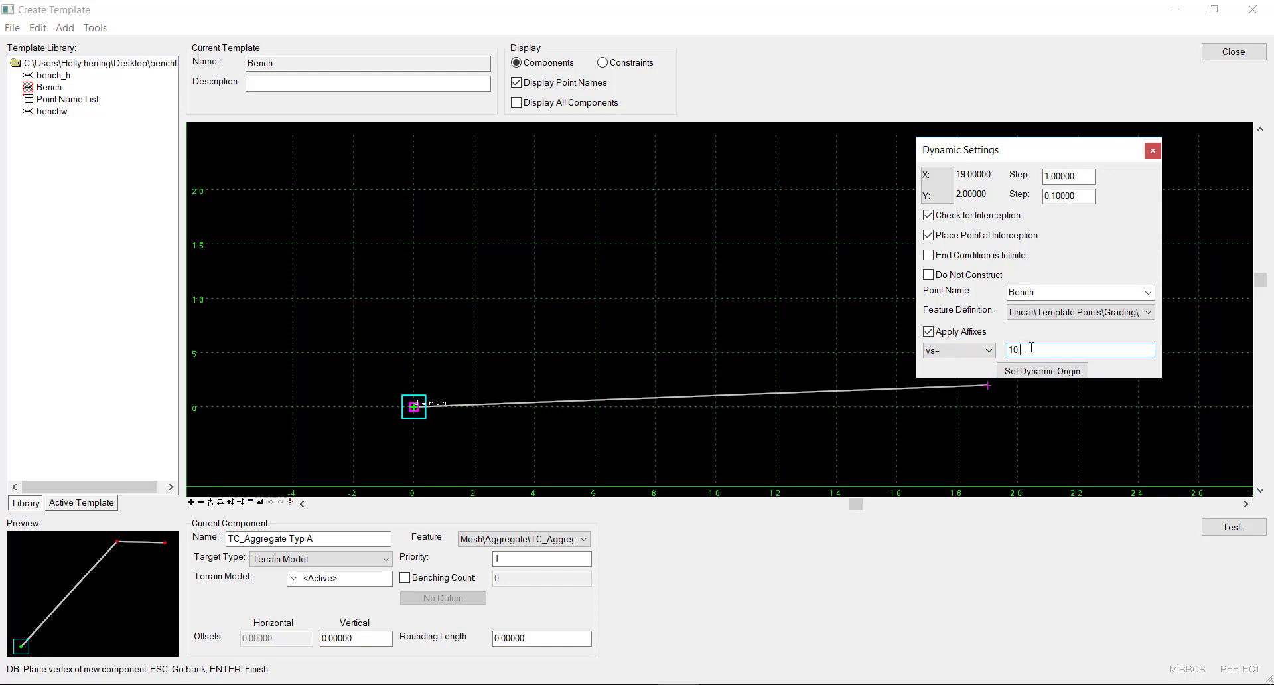
{"action": "type", "text": "10"}
{"action": "key", "text": "Return"}
{"action": "right_click", "coordinate": [719, 366]}
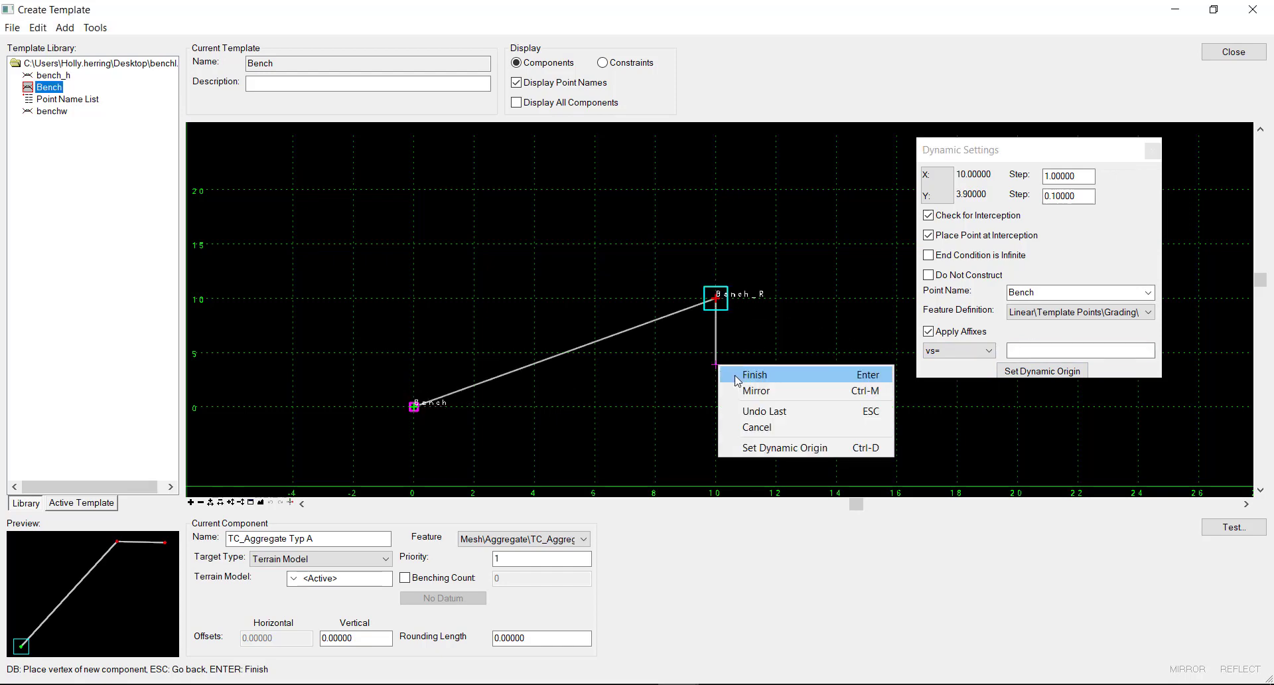
{"action": "left_click", "coordinate": [736, 373]}
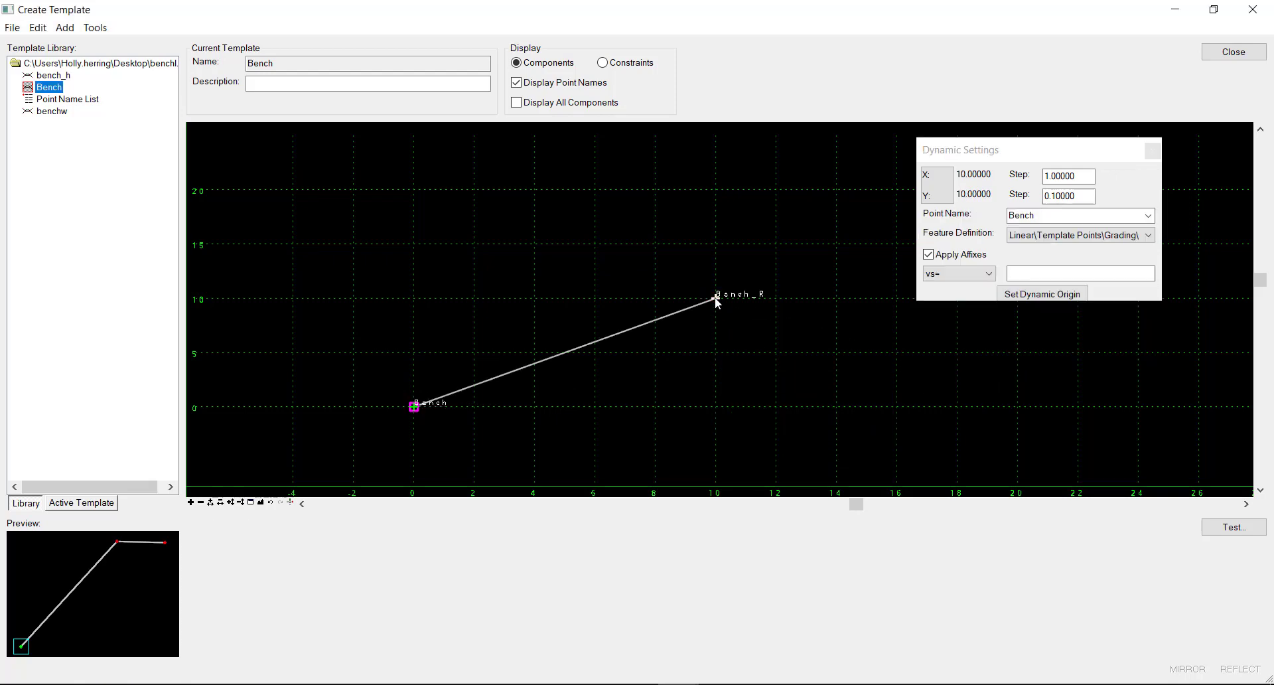
Start another end-condition component running through points Bench and Bench_R.
{"action": "double_click", "coordinate": [717, 298]}
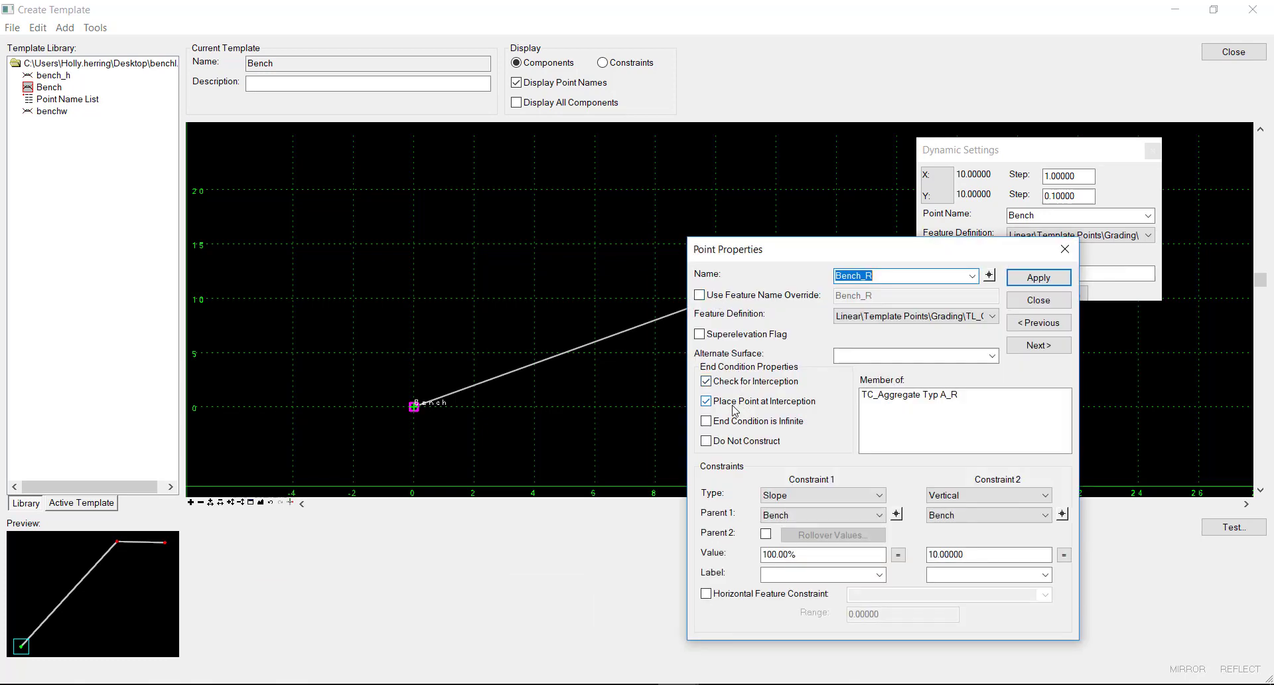
{"action": "left_click", "coordinate": [1039, 300]}
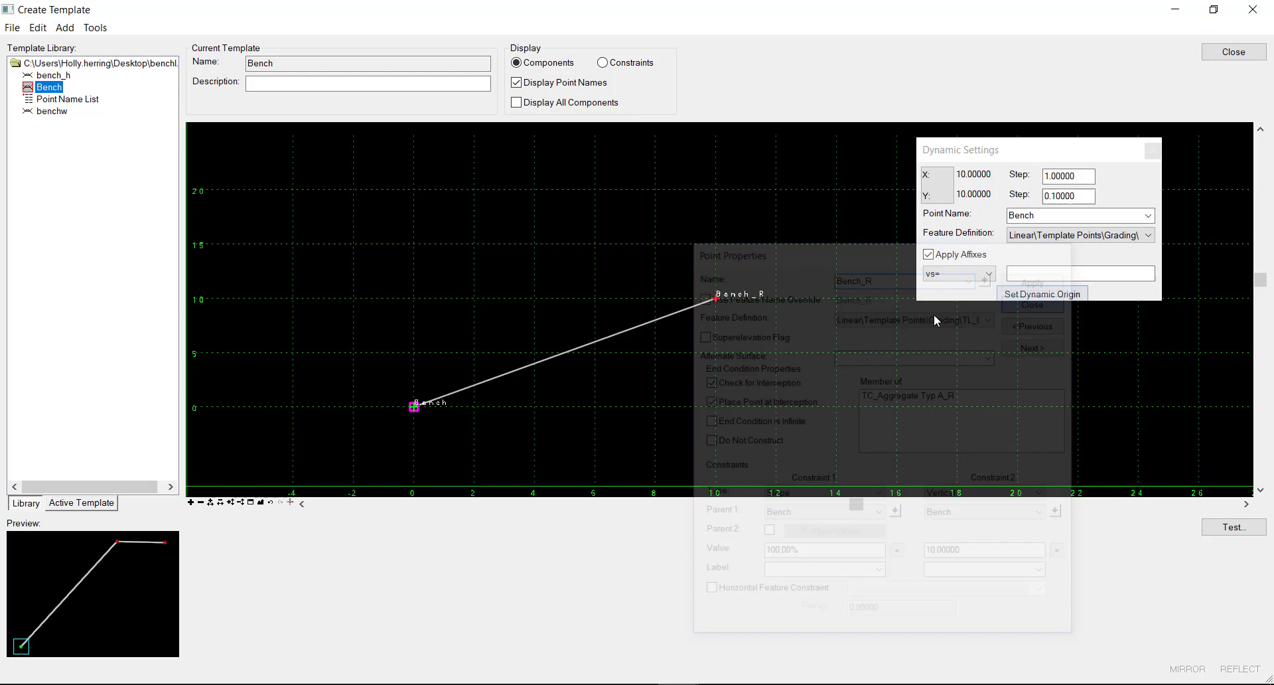
{"action": "right_click", "coordinate": [706, 350]}
{"action": "mouse_move", "coordinate": [724, 356]}
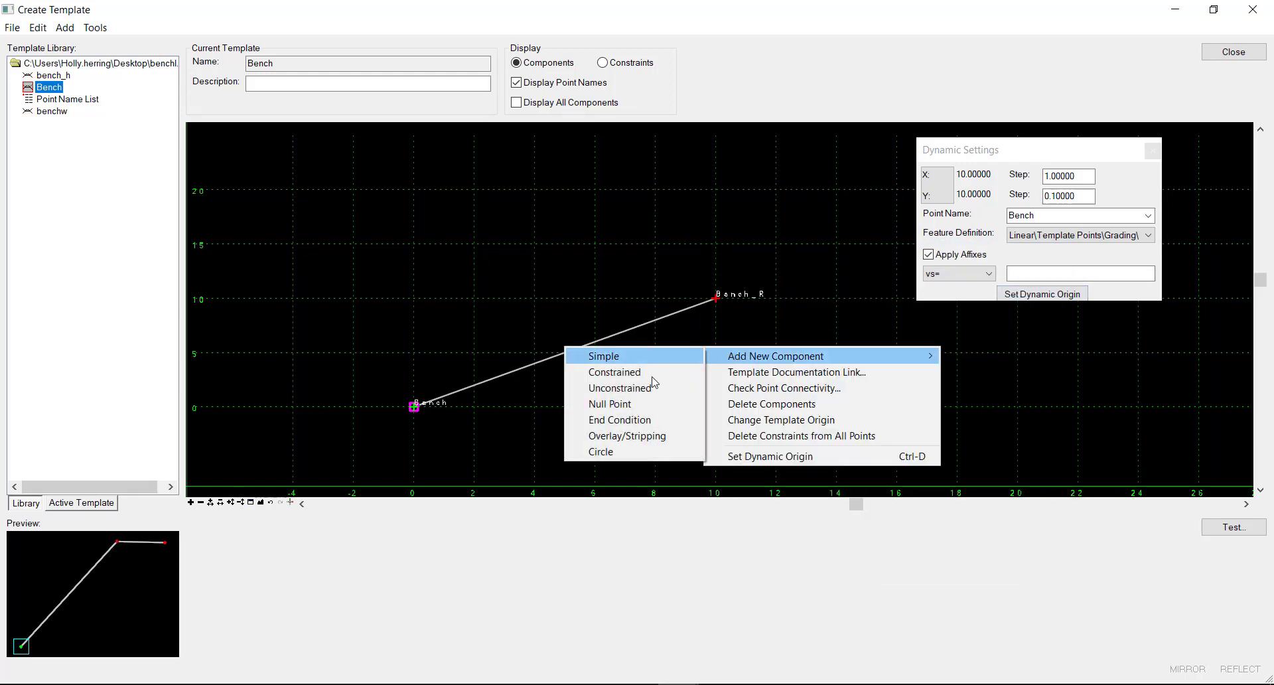
{"action": "left_click", "coordinate": [598, 419]}
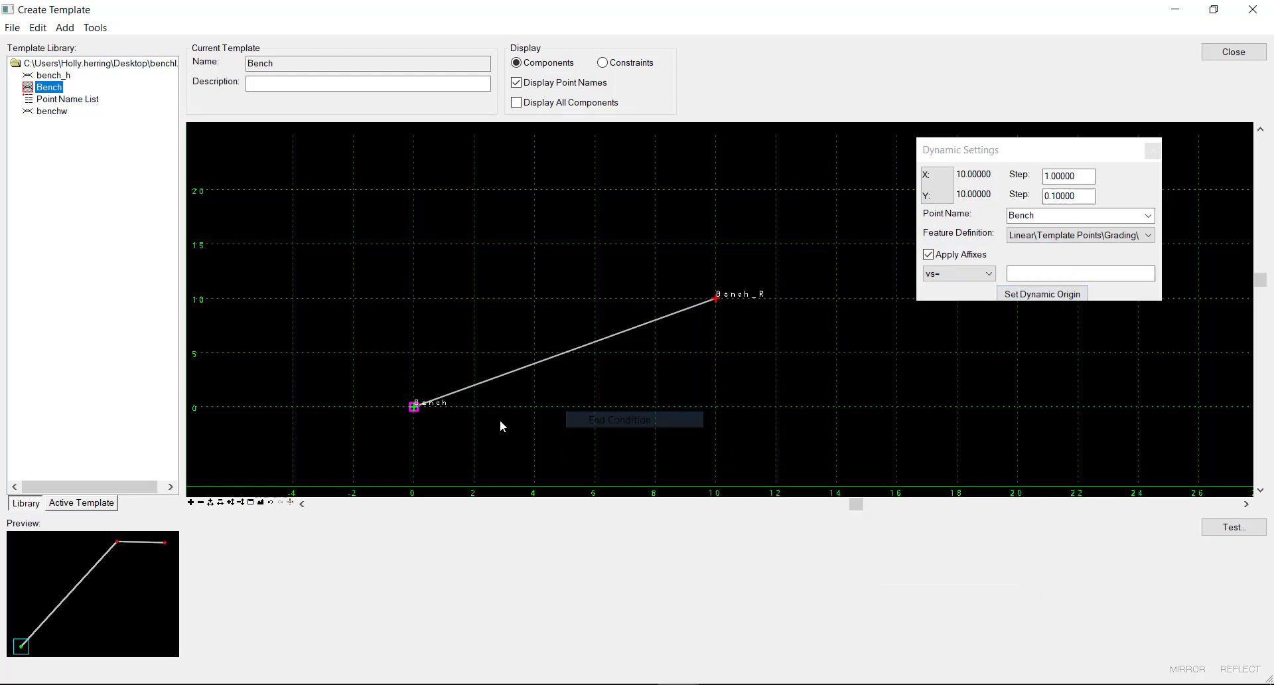
{"action": "left_click", "coordinate": [414, 407]}
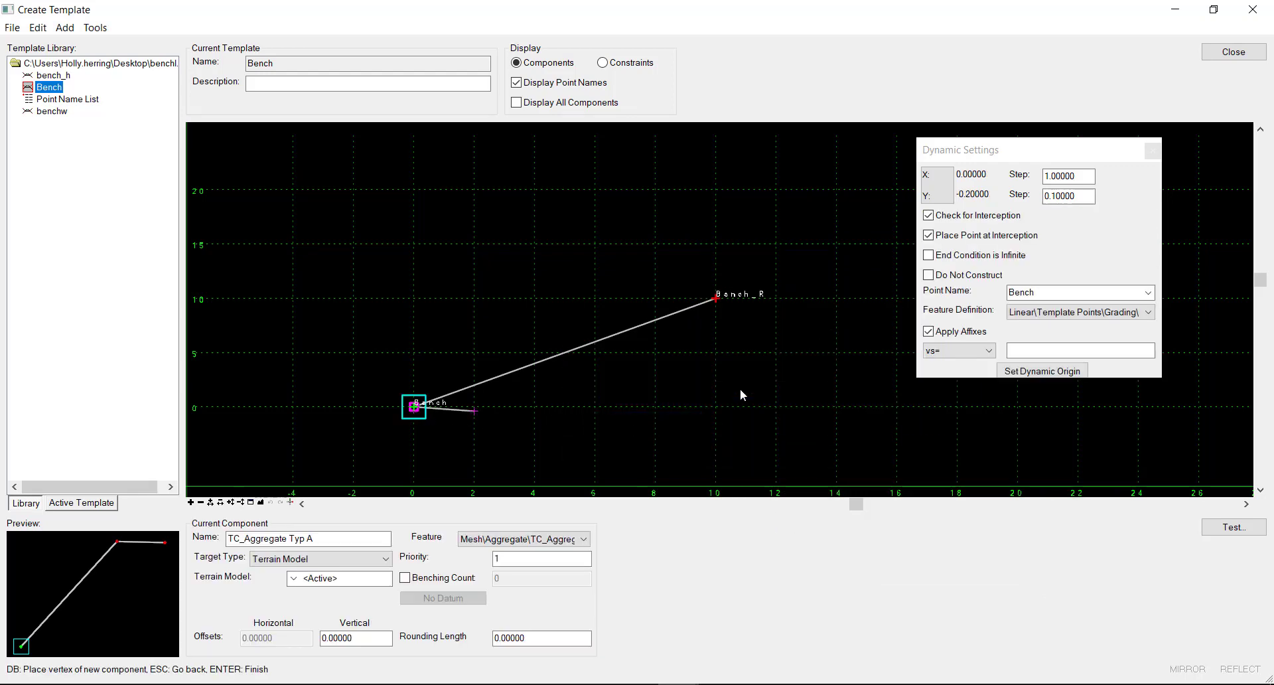
{"action": "left_click", "coordinate": [734, 302]}
Add a level point 5 units beyond Bench_R by horizontal distance and slope, and finish.
{"action": "left_click", "coordinate": [969, 351]}
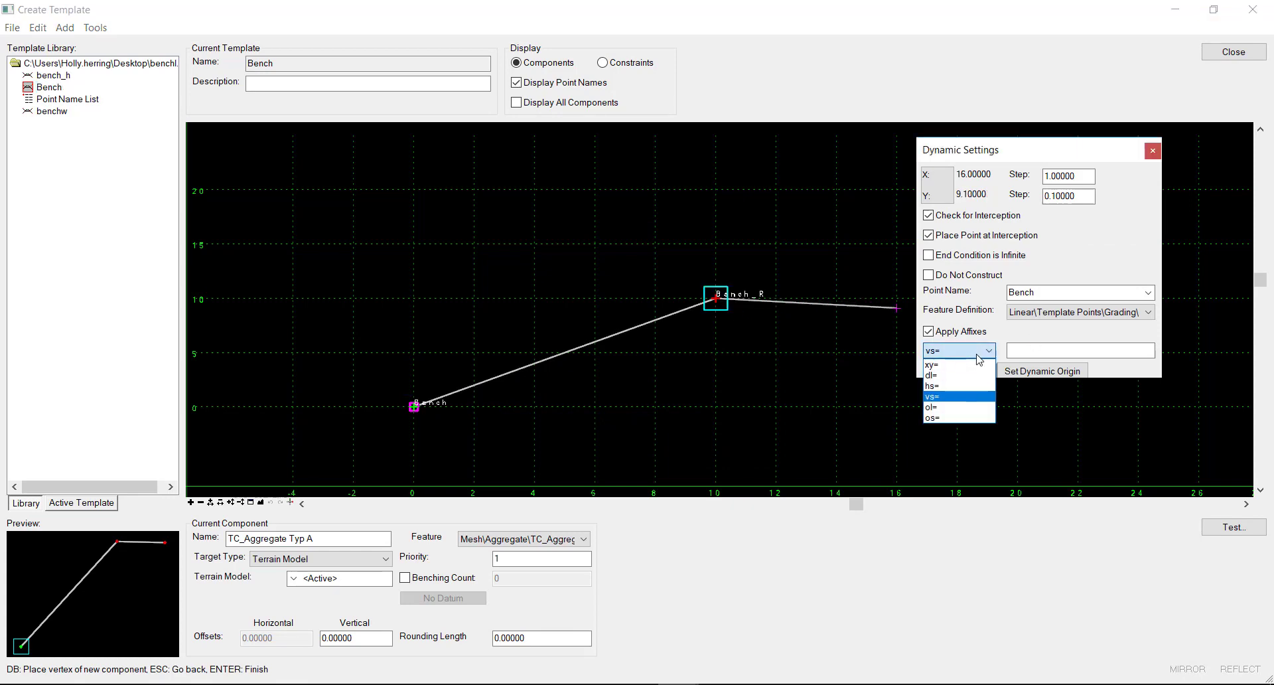
{"action": "left_click", "coordinate": [965, 386]}
{"action": "left_click", "coordinate": [1029, 350]}
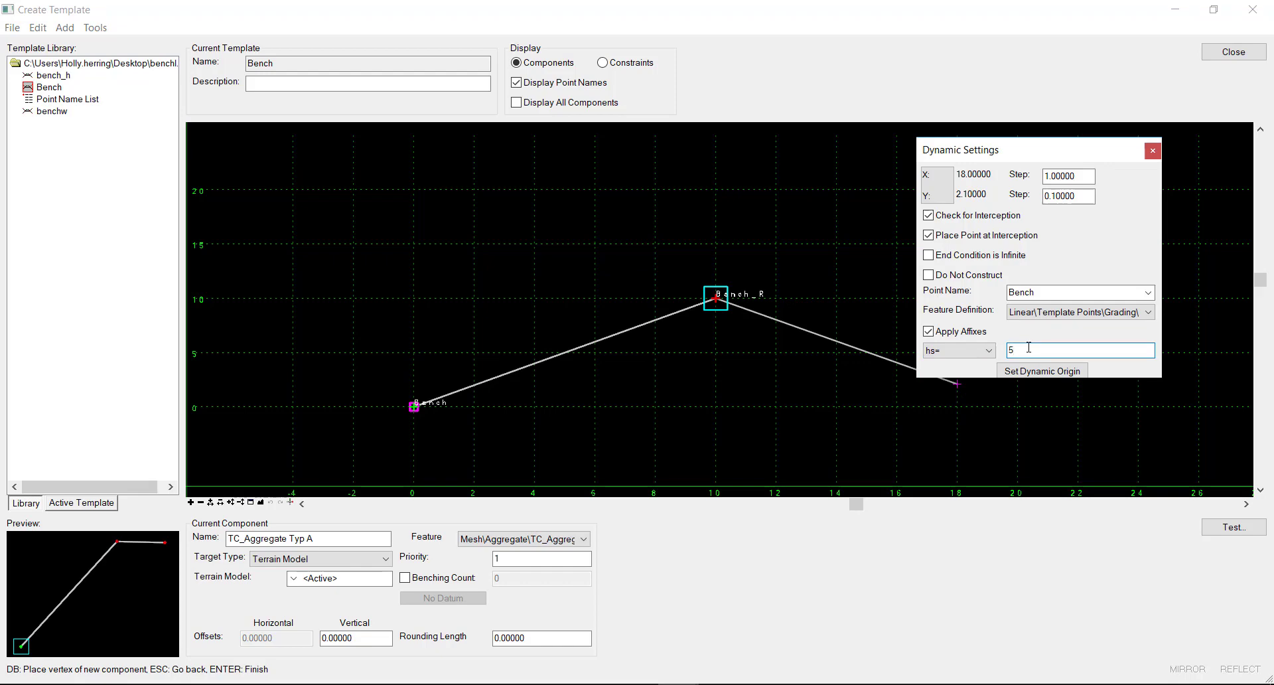
{"action": "key", "text": "Return"}
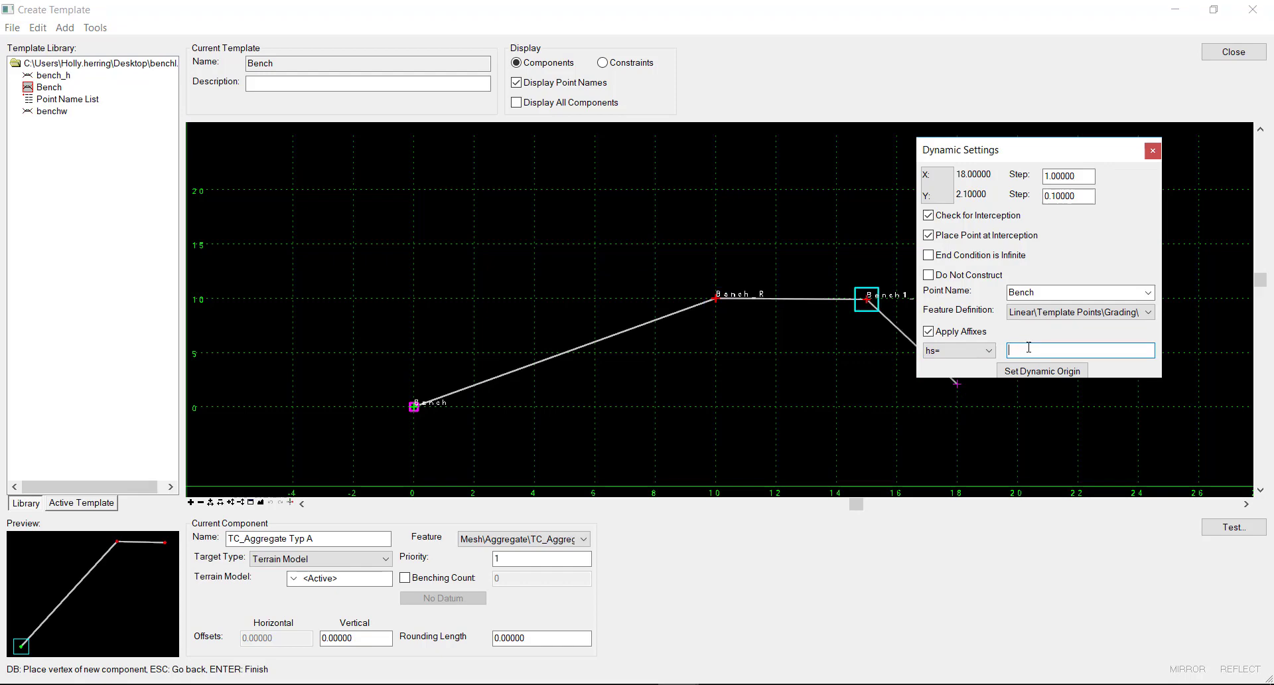
{"action": "right_click", "coordinate": [866, 324]}
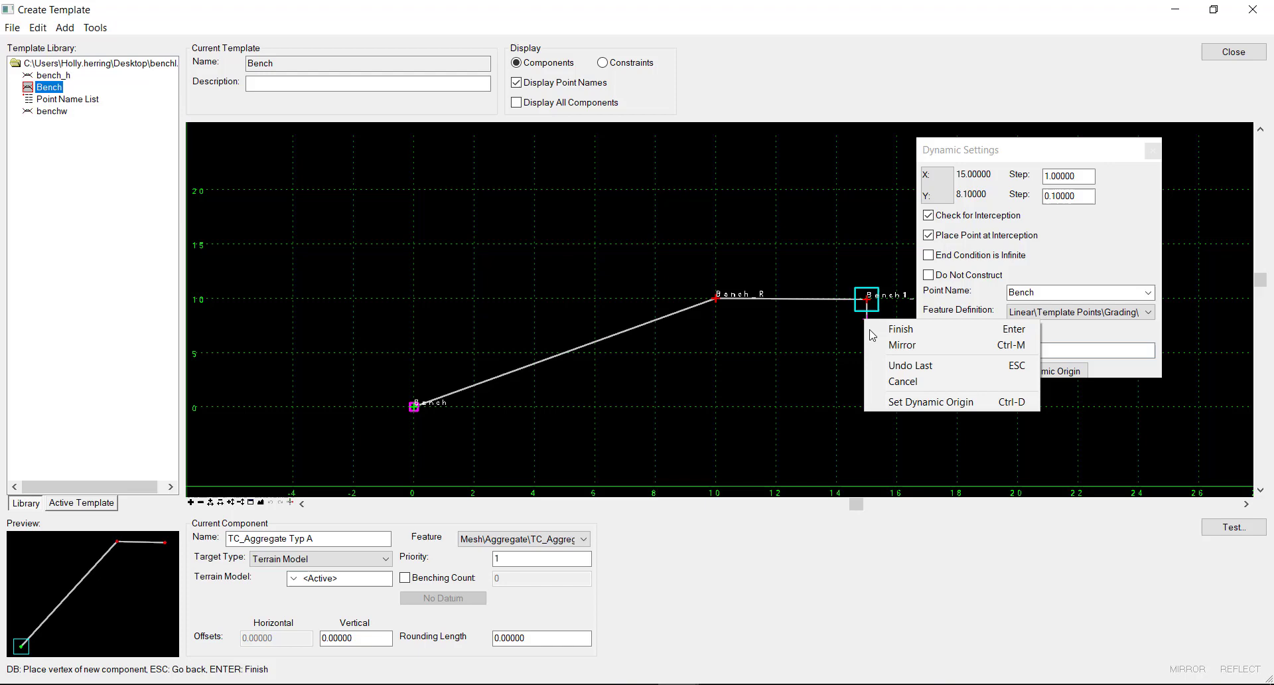
{"action": "left_click", "coordinate": [886, 332]}
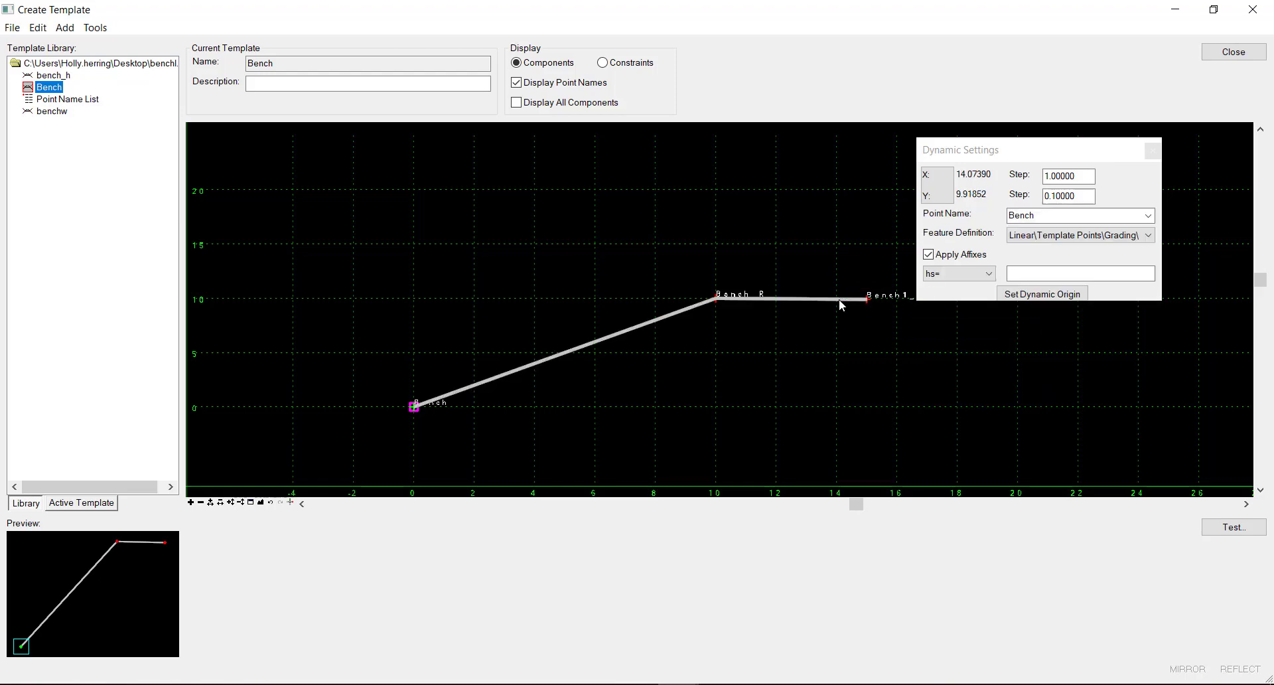
Set the new bench component's priority to 2.
{"action": "double_click", "coordinate": [839, 299]}
{"action": "left_click", "coordinate": [379, 536]}
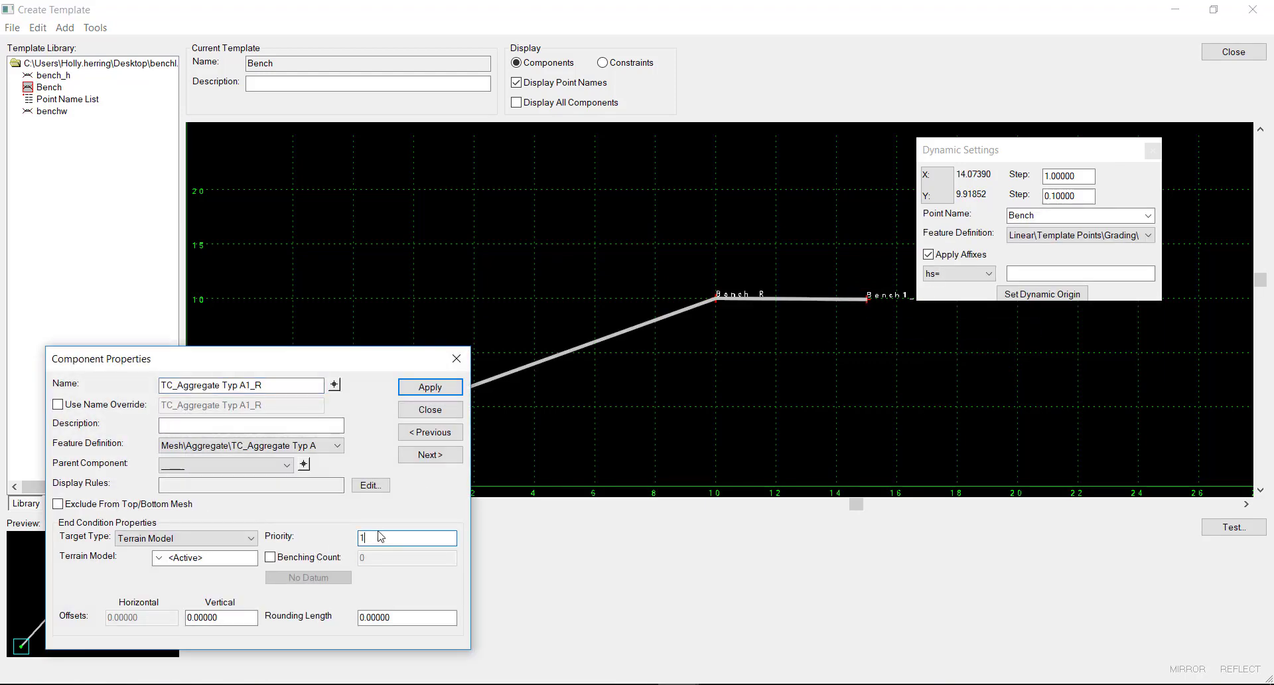
{"action": "type", "text": "2"}
{"action": "left_click", "coordinate": [413, 387]}
{"action": "left_click", "coordinate": [430, 410]}
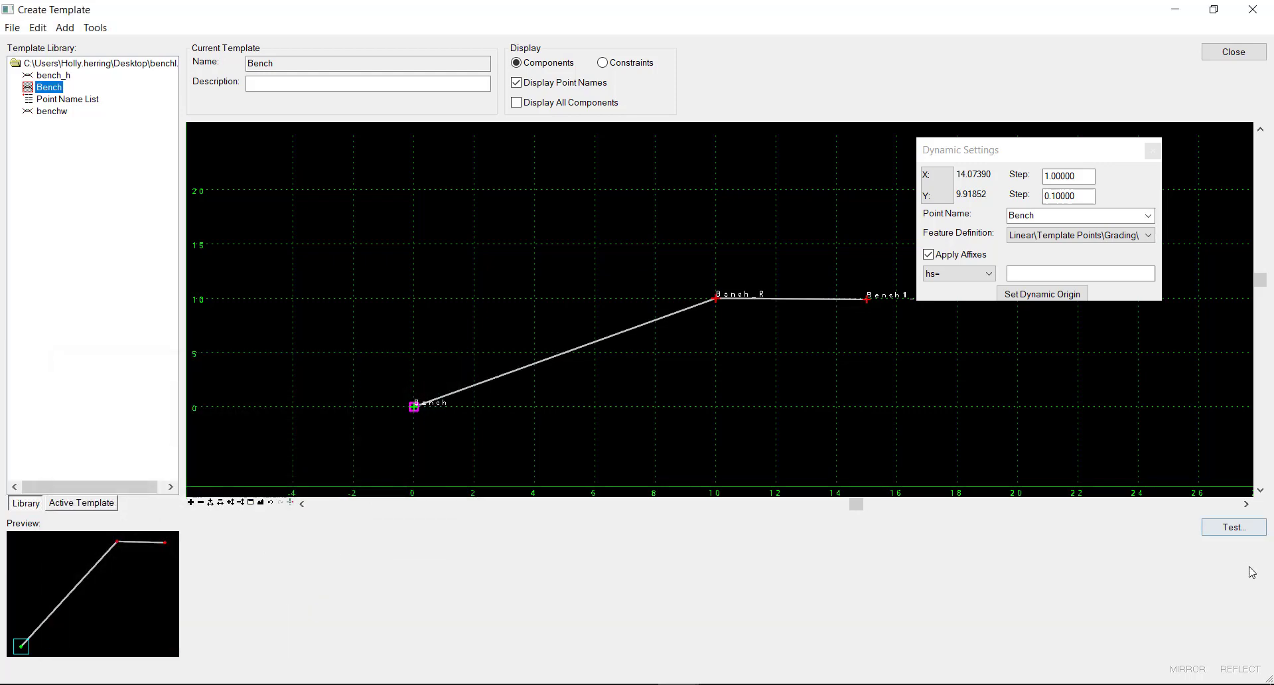
Test the Bench end conditions against a -20% surface, place the ground line, then close.
{"action": "left_click", "coordinate": [1249, 531]}
{"action": "left_click", "coordinate": [1204, 280]}
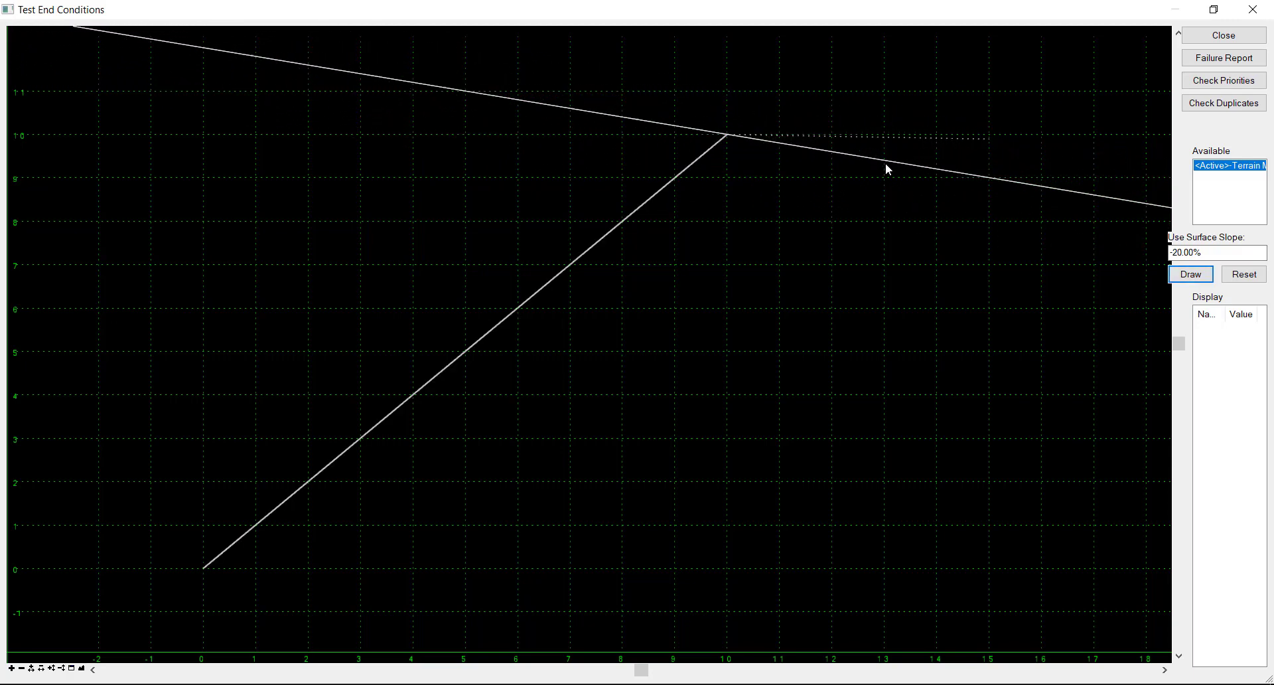
{"action": "left_click", "coordinate": [897, 138]}
{"action": "mouse_move", "coordinate": [867, 135]}
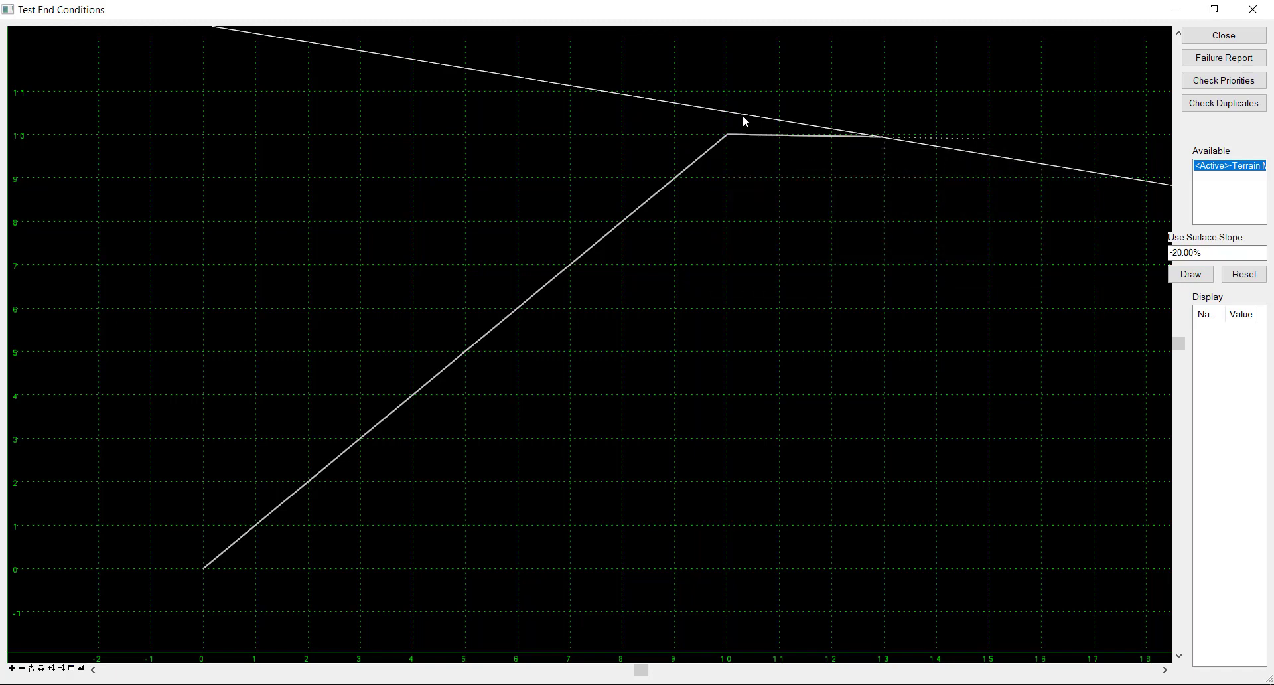
{"action": "left_click", "coordinate": [1236, 44]}
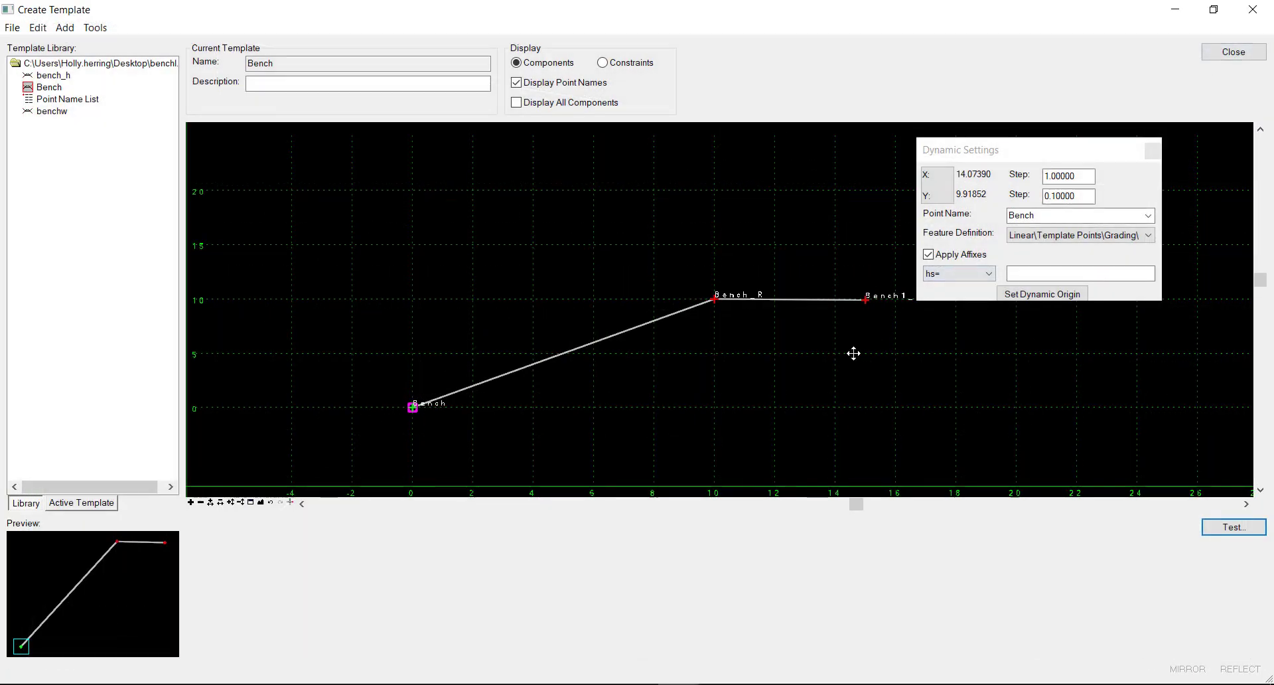
Start a new end-condition component from Bench1_R back through Bench_R.
{"action": "middle_click_drag", "start_coordinate": [854, 353], "coordinate": [721, 378]}
{"action": "right_click", "coordinate": [709, 271]}
{"action": "mouse_move", "coordinate": [729, 281]}
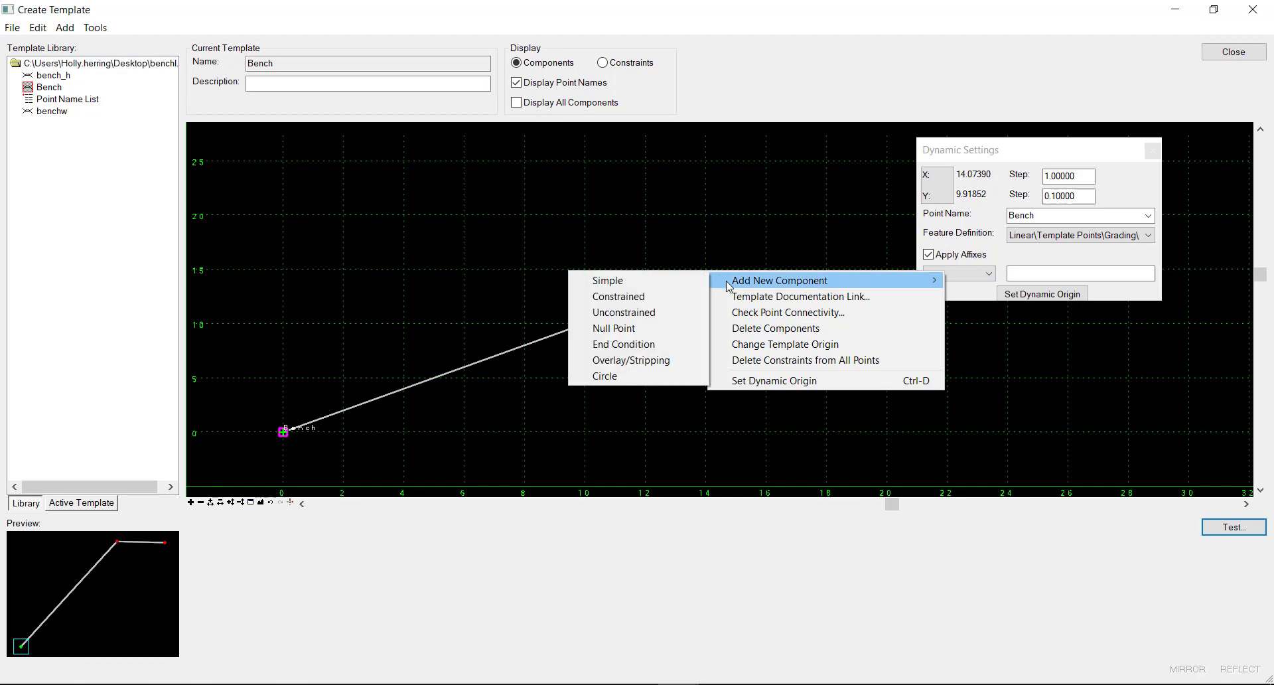
{"action": "left_click", "coordinate": [660, 345]}
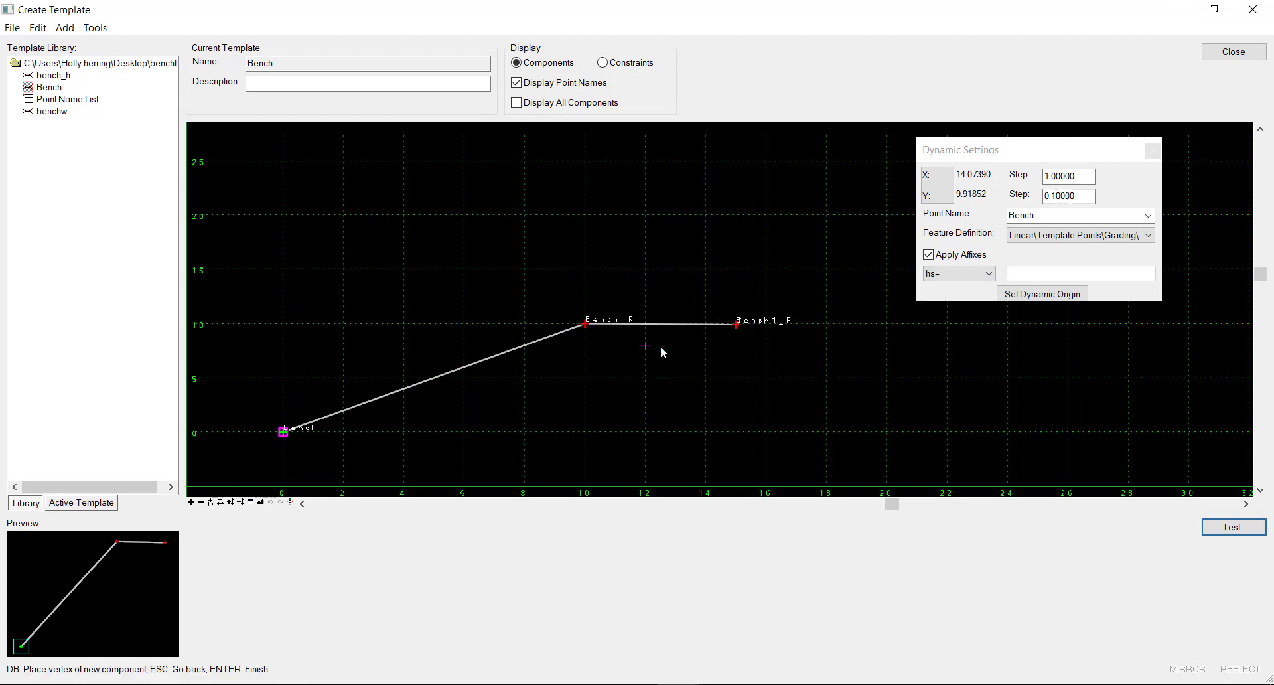
{"action": "left_click", "coordinate": [737, 325]}
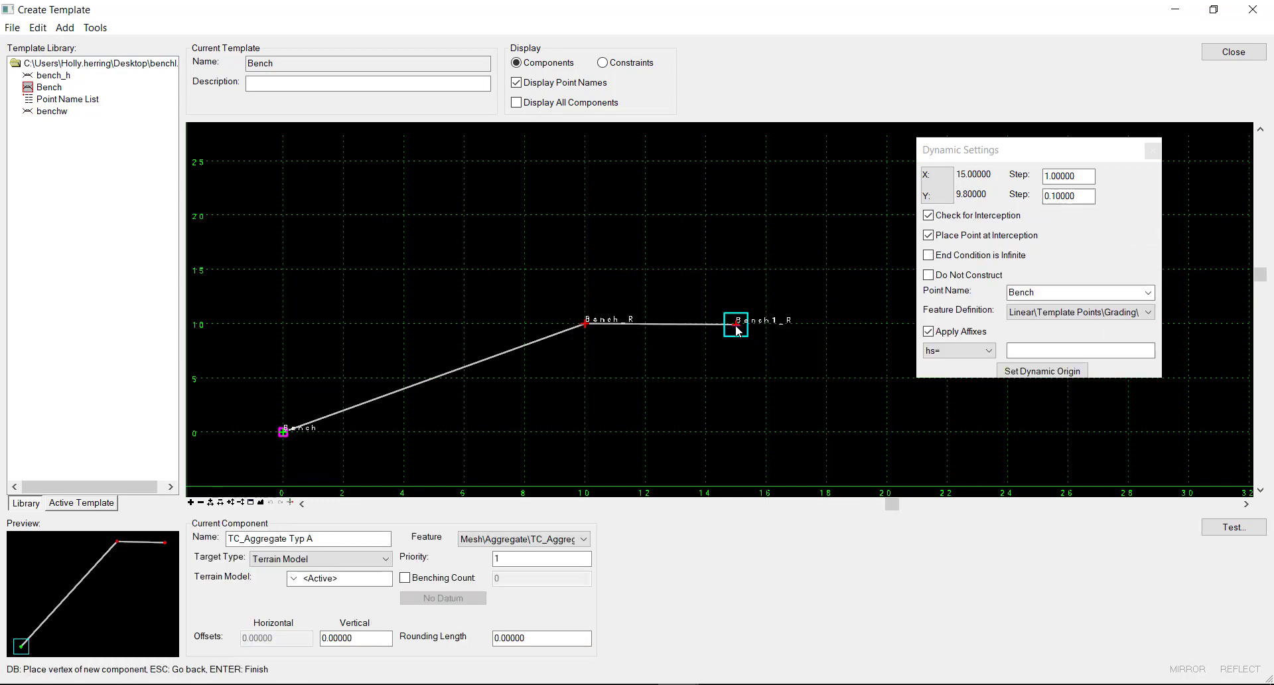
{"action": "left_click", "coordinate": [584, 311]}
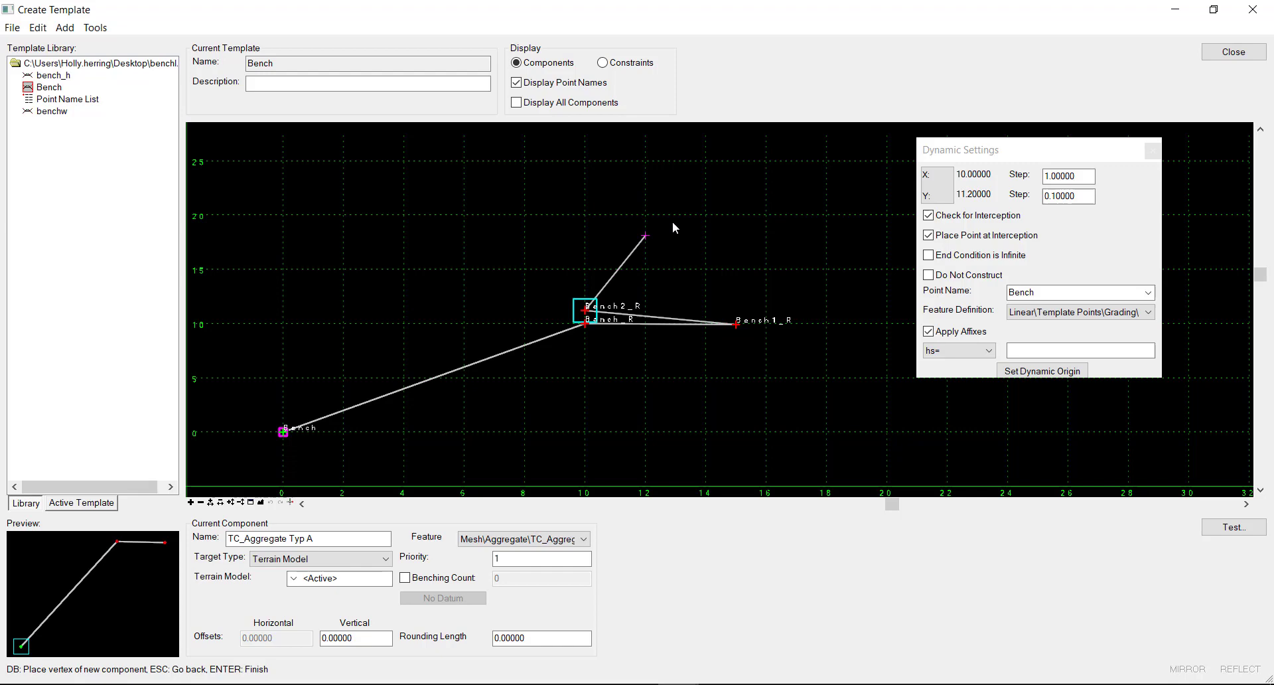
Place Bench3_R at a vertical offset of 3 and finish the component.
{"action": "left_click", "coordinate": [969, 351]}
{"action": "left_click", "coordinate": [956, 397]}
{"action": "left_click", "coordinate": [1035, 351]}
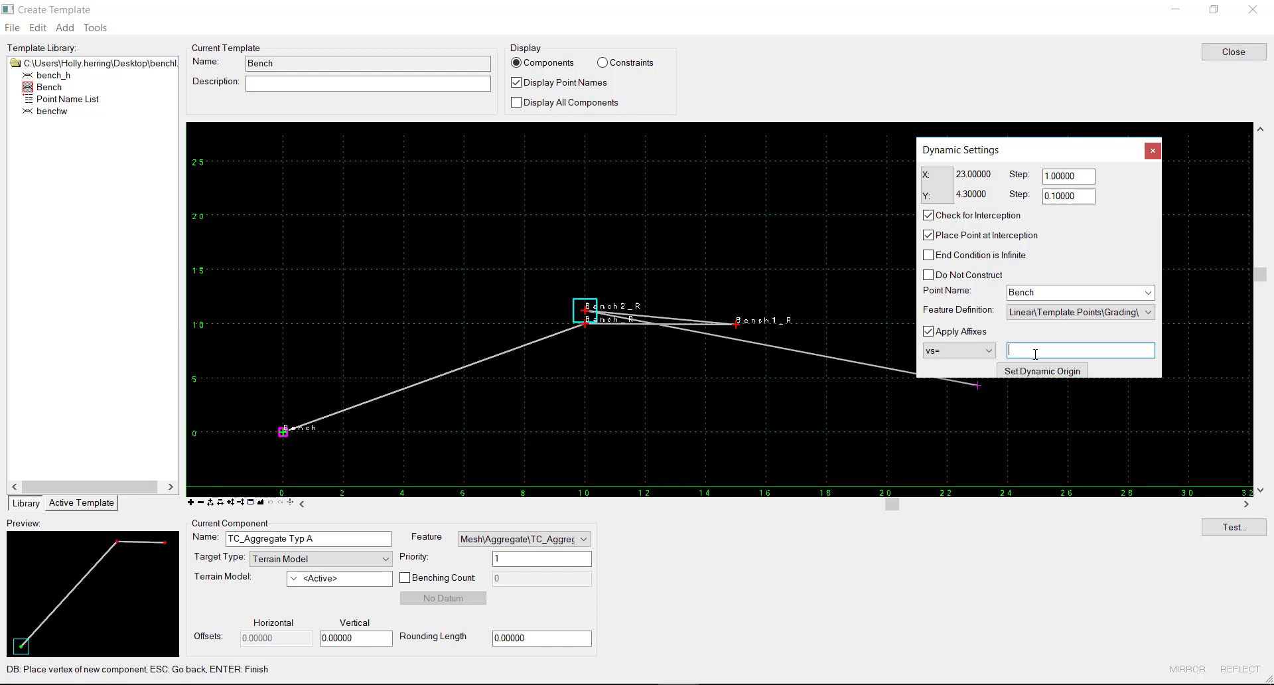
{"action": "type", "text": "3"}
{"action": "key", "text": "Return"}
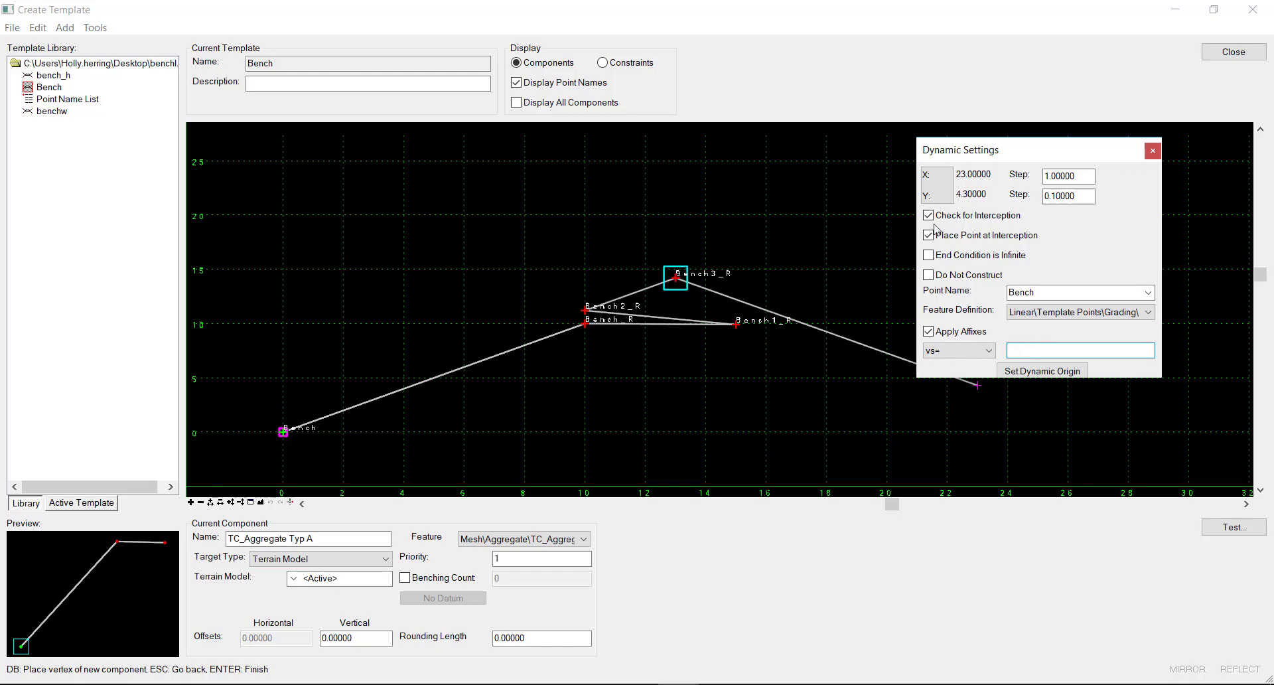
{"action": "right_click", "coordinate": [751, 223]}
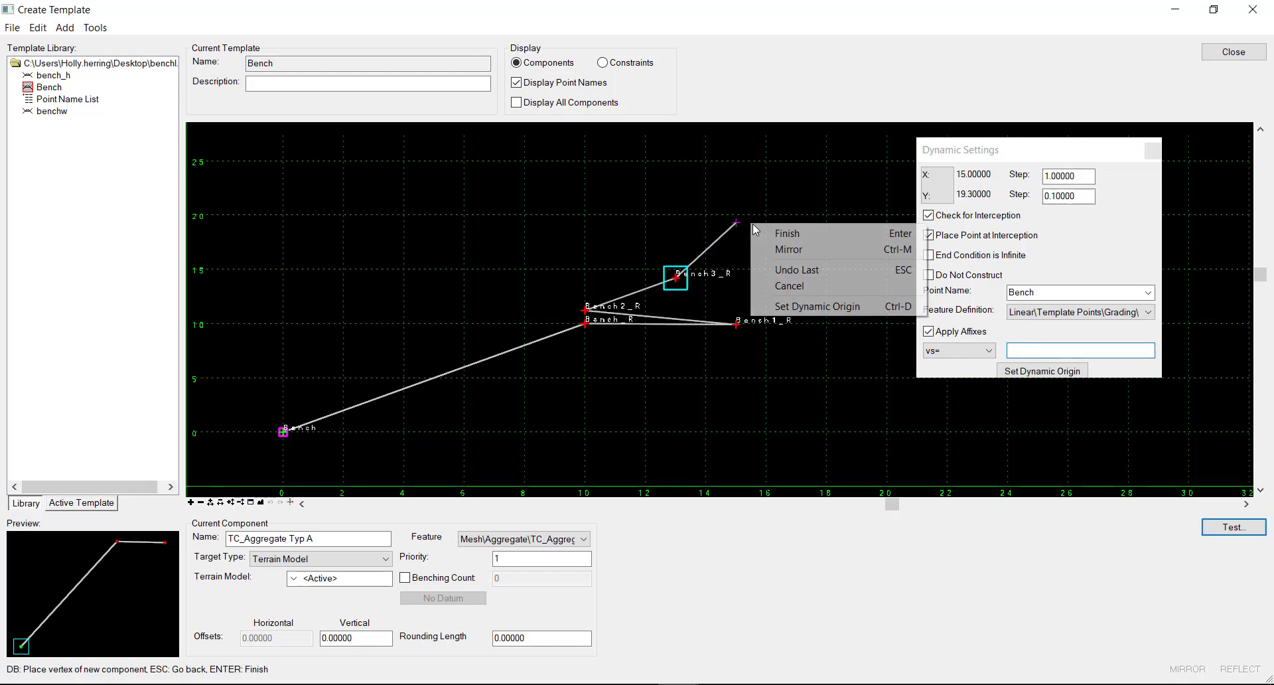
{"action": "left_click", "coordinate": [801, 241]}
{"action": "scroll", "coordinate": [606, 320], "scroll_direction": "up", "scroll_amount": 2}
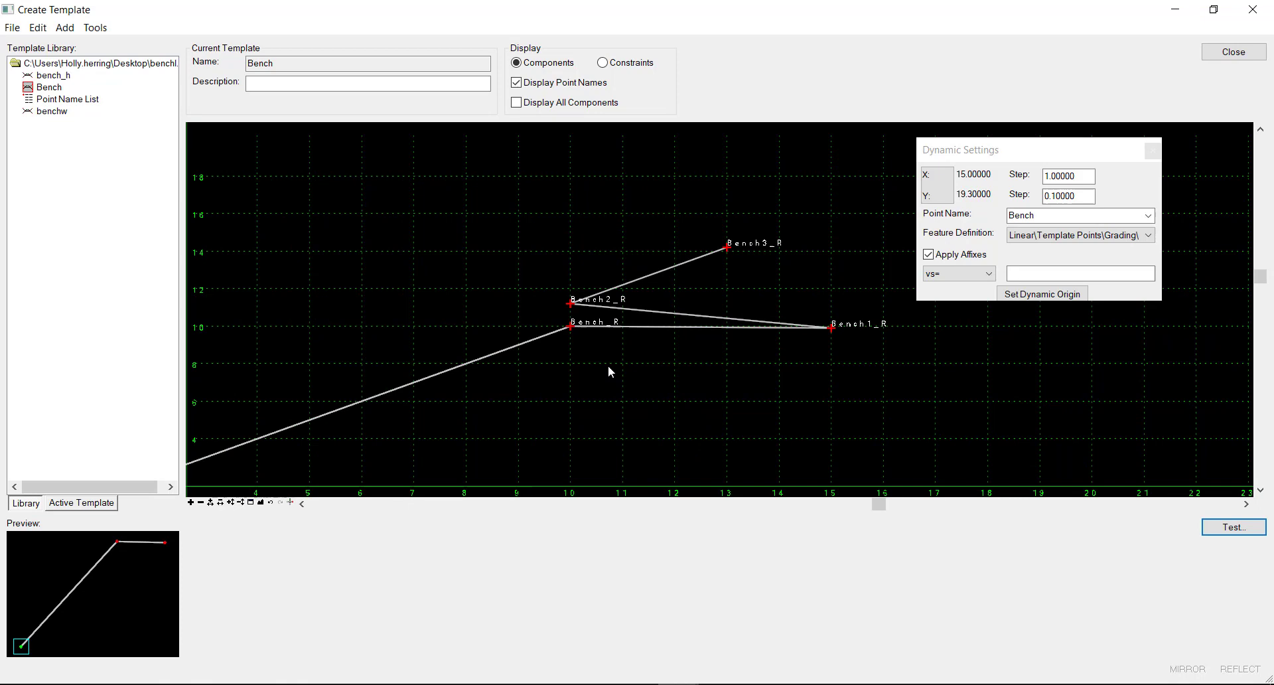
Make Bench3_R an infinite end condition.
{"action": "left_click", "coordinate": [728, 249]}
{"action": "double_click", "coordinate": [728, 249]}
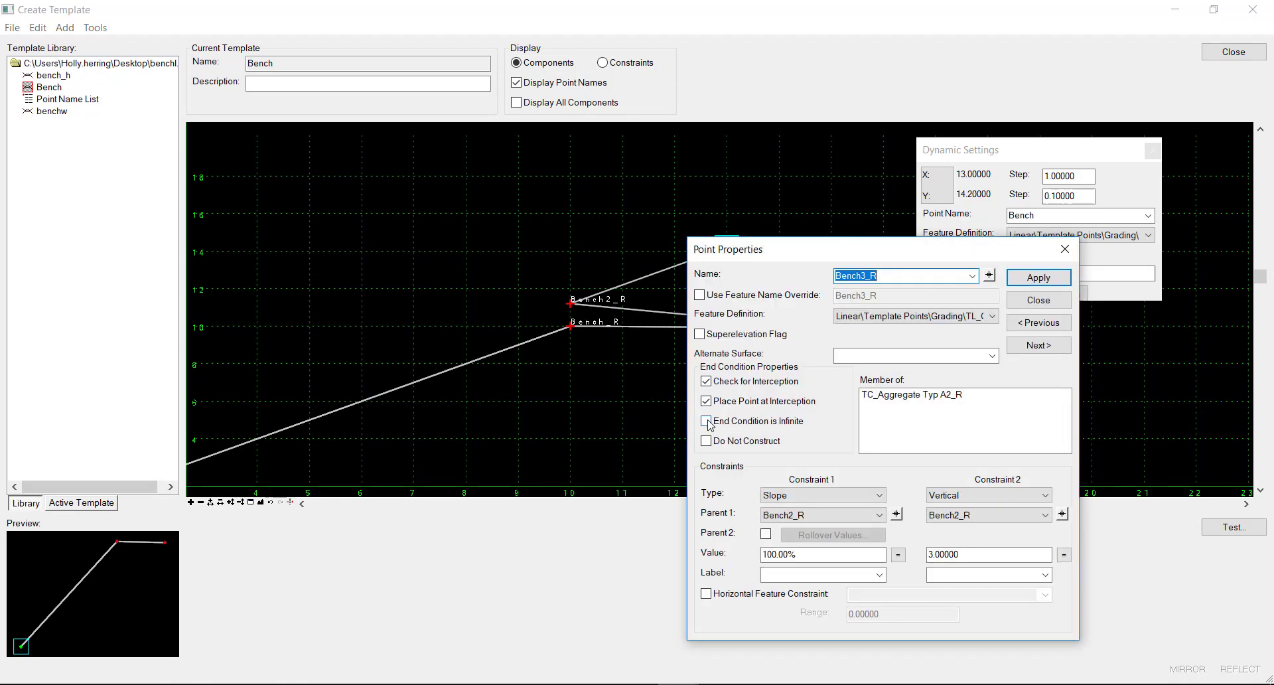
{"action": "left_click", "coordinate": [707, 421]}
{"action": "left_click", "coordinate": [1039, 278]}
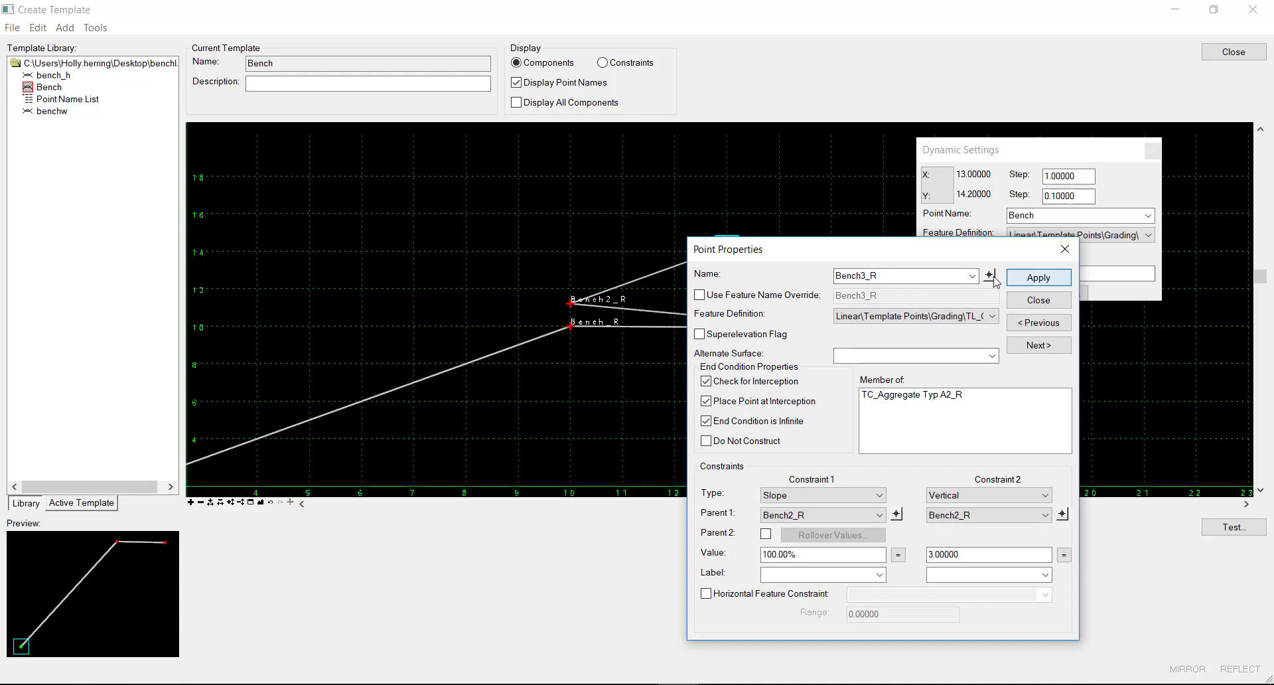
Turn off Check for Interception on Bench2_R.
{"action": "left_click", "coordinate": [989, 275]}
{"action": "left_click", "coordinate": [571, 306]}
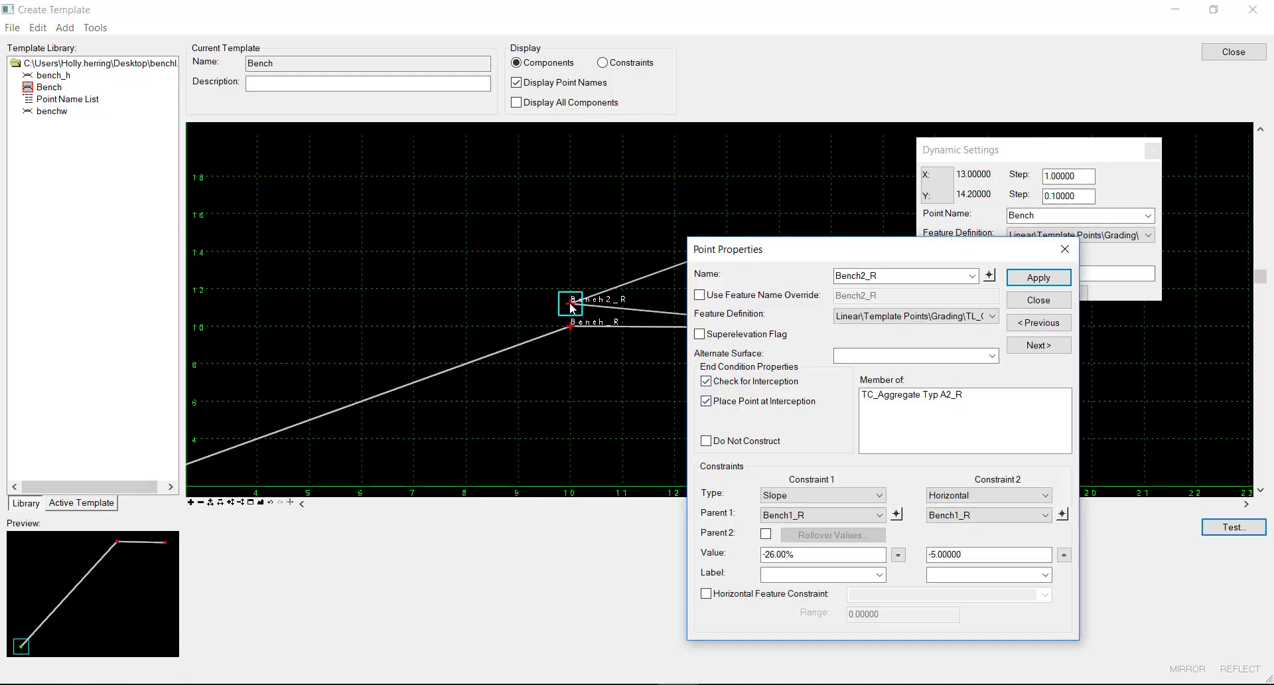
{"action": "left_click", "coordinate": [707, 382]}
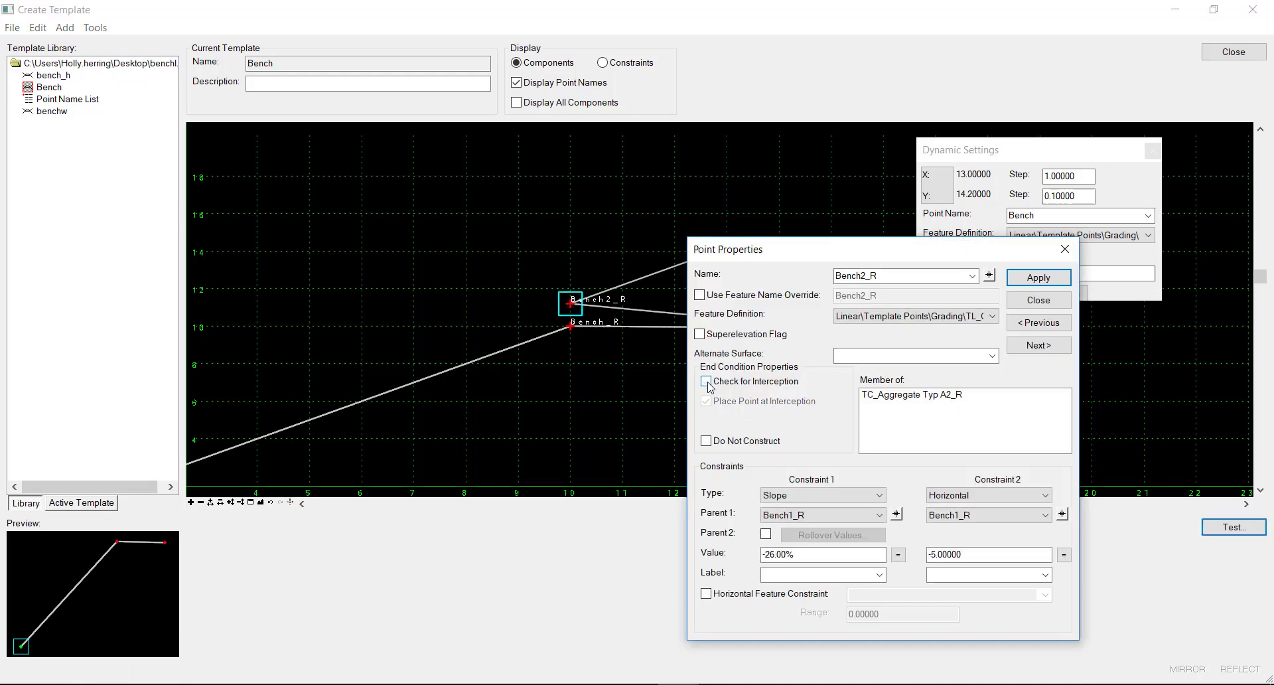
{"action": "left_click", "coordinate": [1039, 278]}
Mark Bench1_R as Do Not Construct.
{"action": "left_click", "coordinate": [990, 276]}
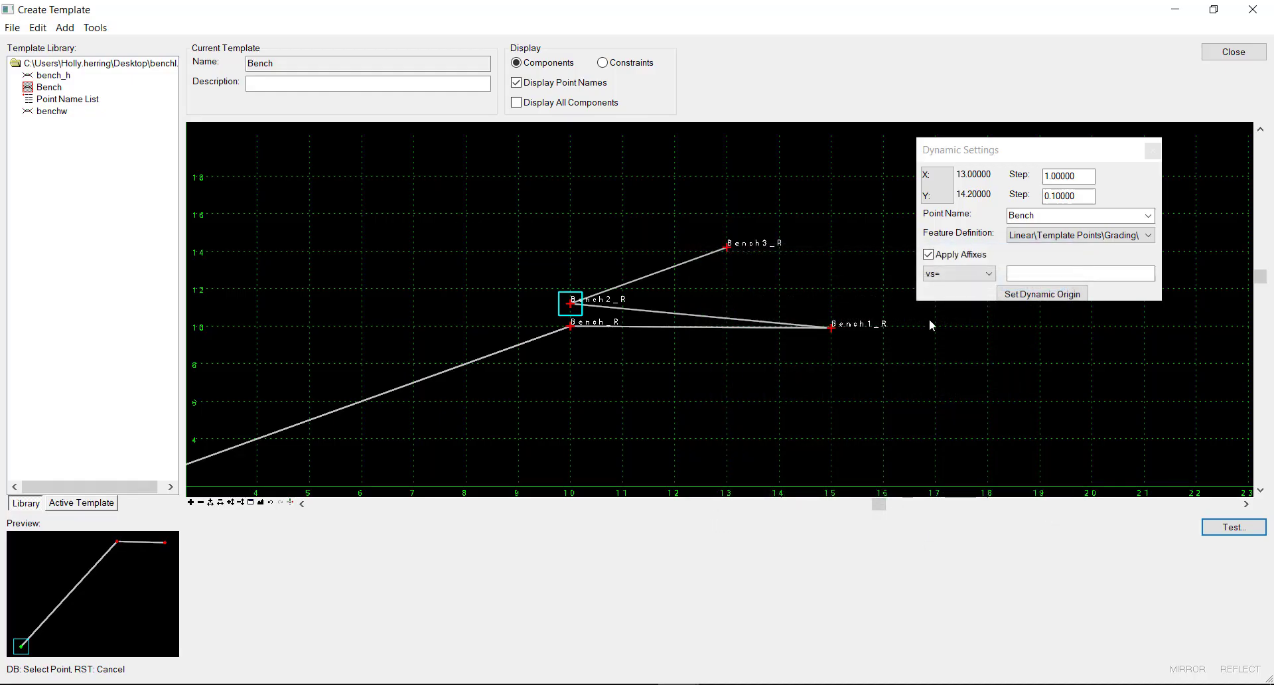
{"action": "left_click", "coordinate": [831, 328]}
{"action": "left_click_drag", "start_coordinate": [813, 255], "coordinate": [981, 234]}
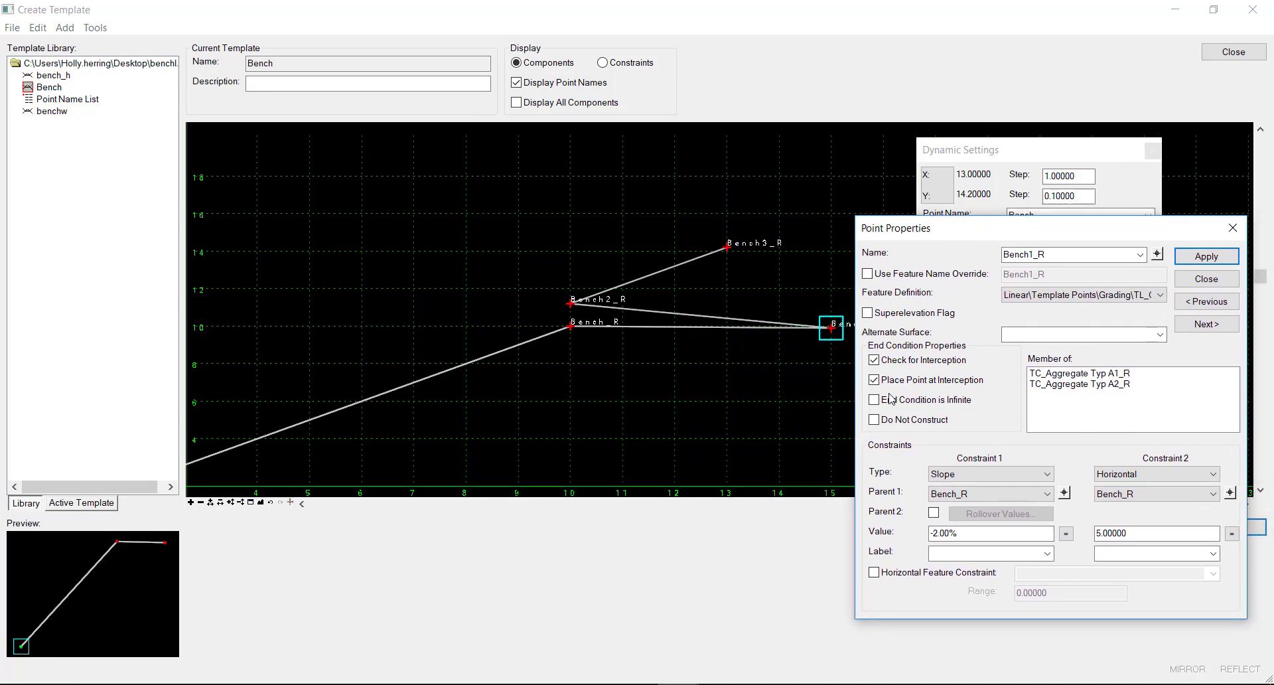
{"action": "left_click", "coordinate": [874, 420]}
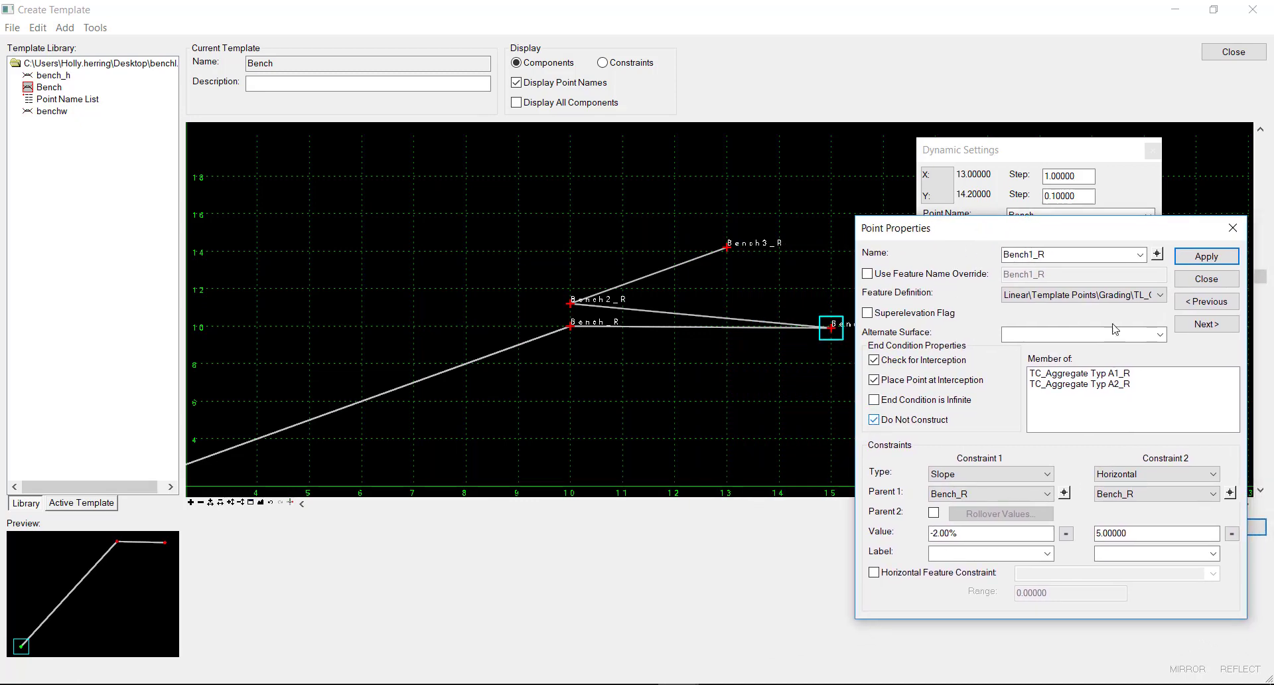
{"action": "left_click", "coordinate": [1200, 258]}
{"action": "left_click", "coordinate": [1190, 280]}
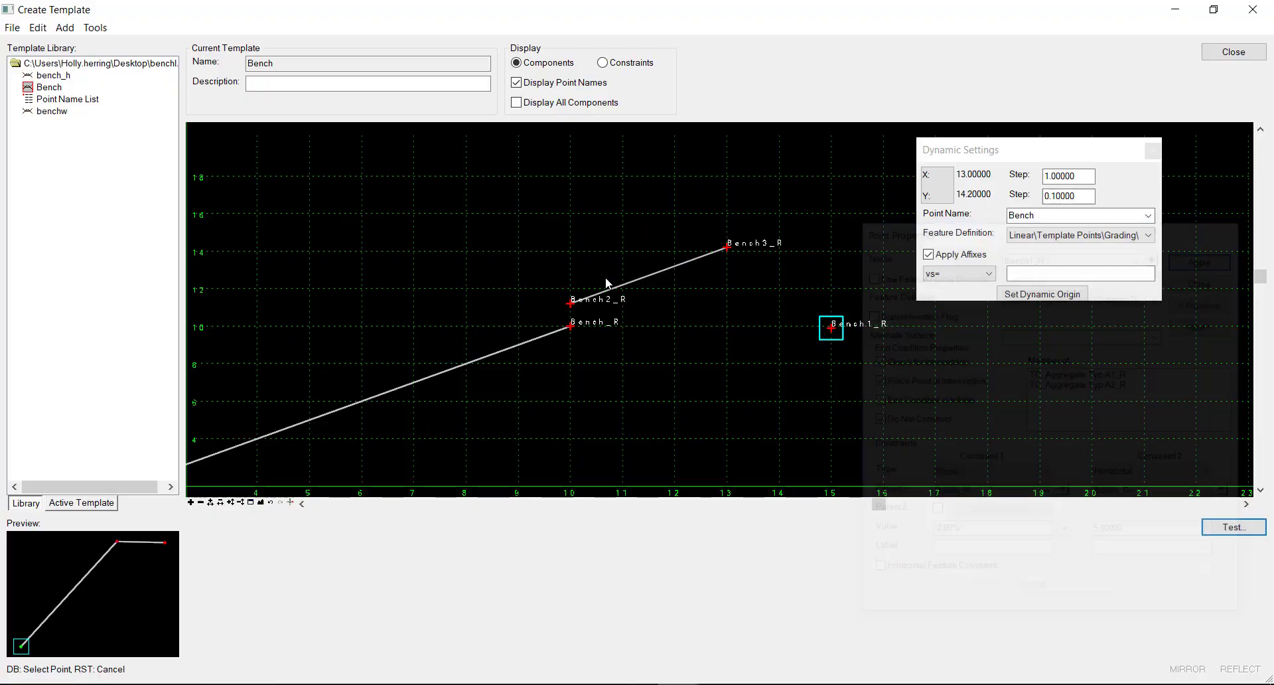
Constrain Bench2_R vertically (0.1) and horizontally to parent Bench_R.
{"action": "left_click", "coordinate": [580, 312]}
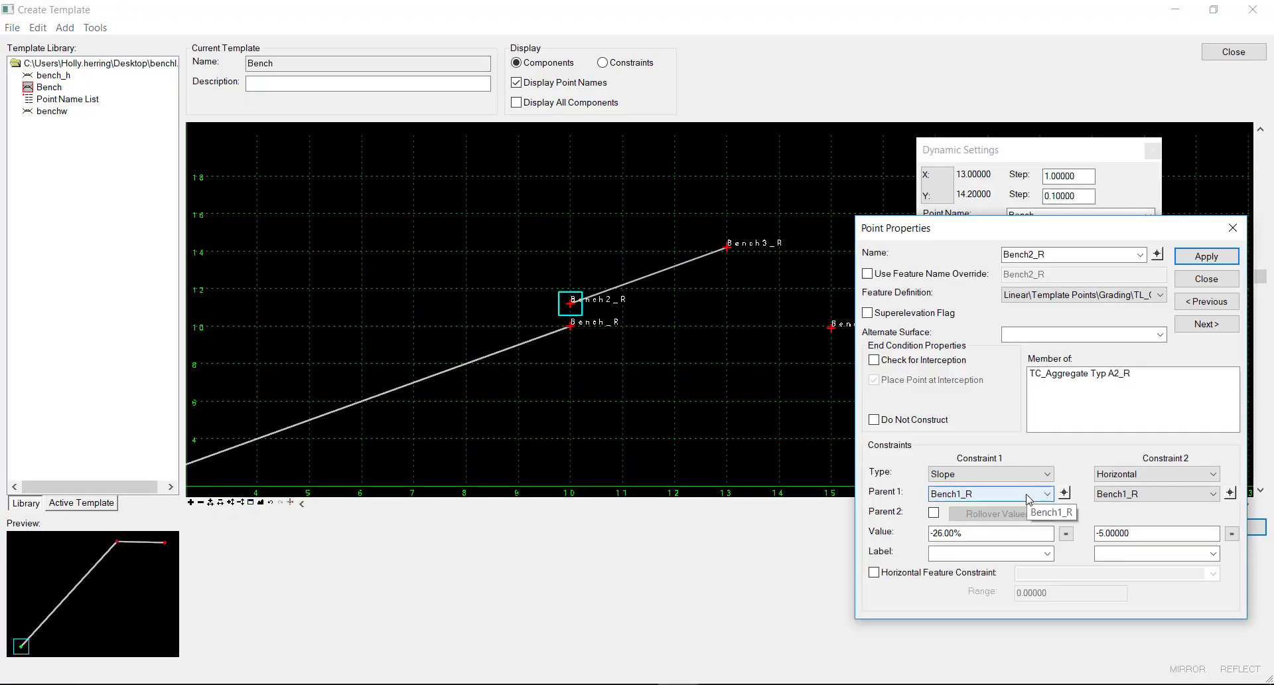
{"action": "left_click", "coordinate": [1047, 474]}
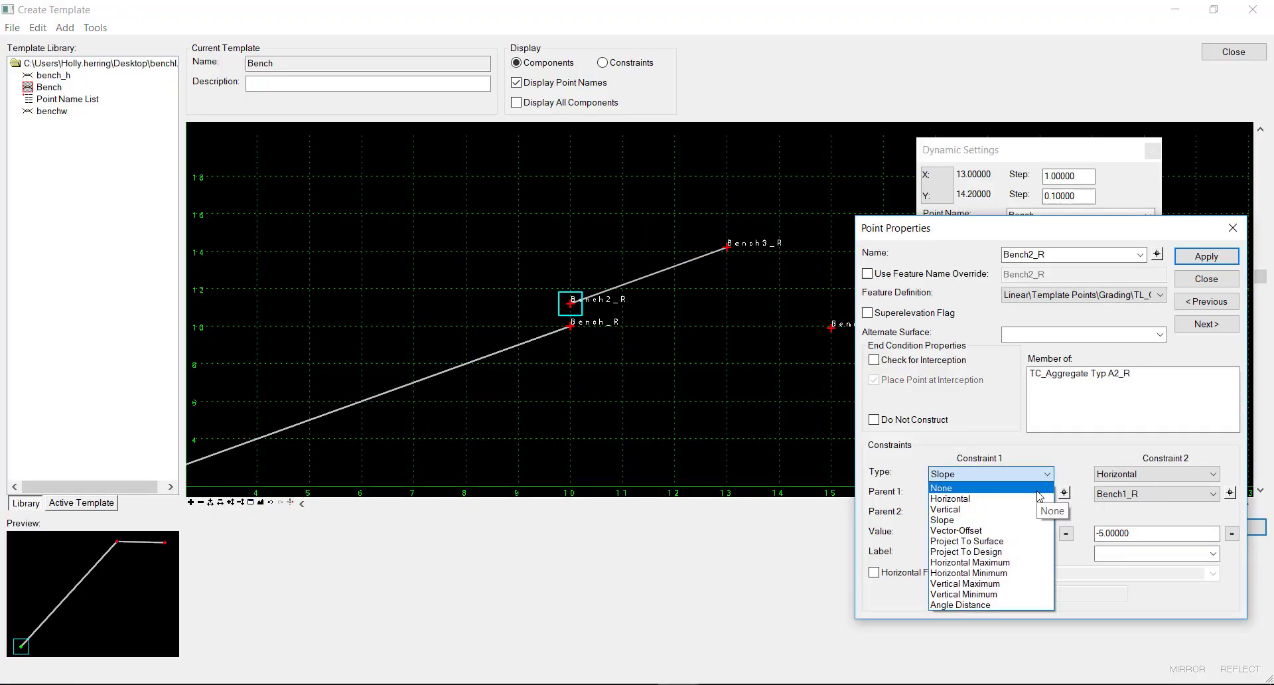
{"action": "left_click", "coordinate": [1062, 499]}
{"action": "left_click", "coordinate": [1064, 493]}
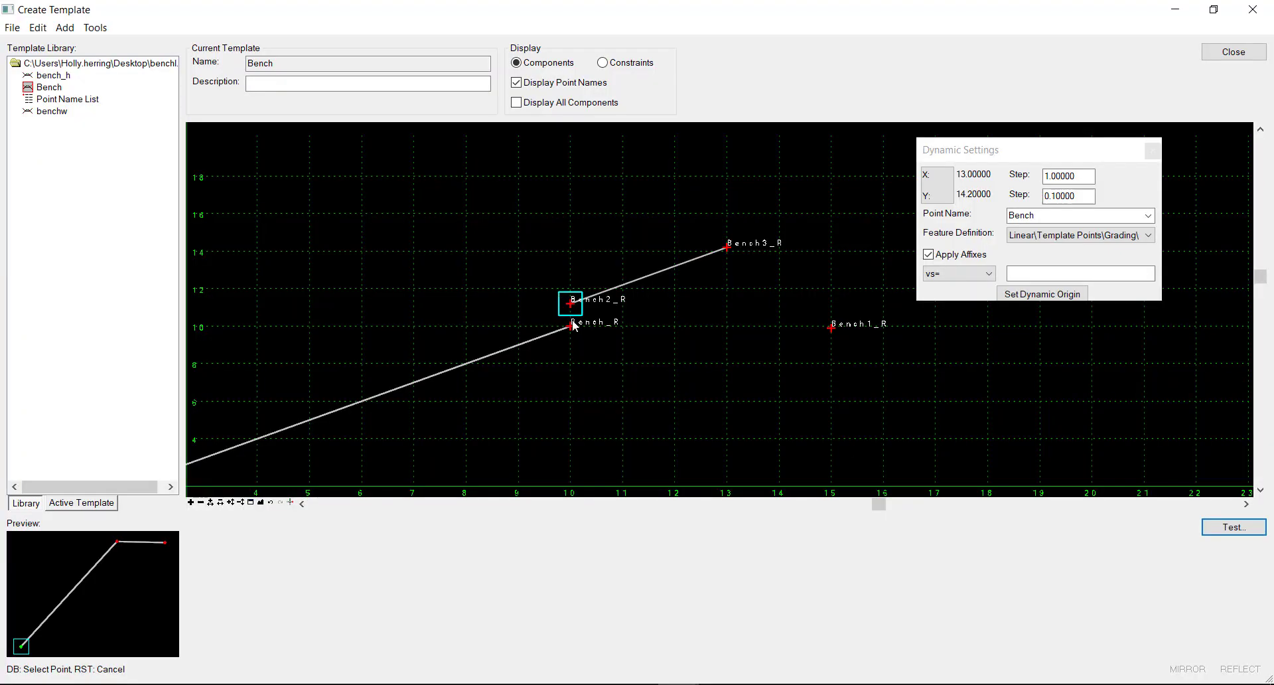
{"action": "left_click", "coordinate": [572, 326]}
{"action": "left_click", "coordinate": [1228, 495]}
{"action": "left_click", "coordinate": [571, 328]}
{"action": "left_click", "coordinate": [990, 531]}
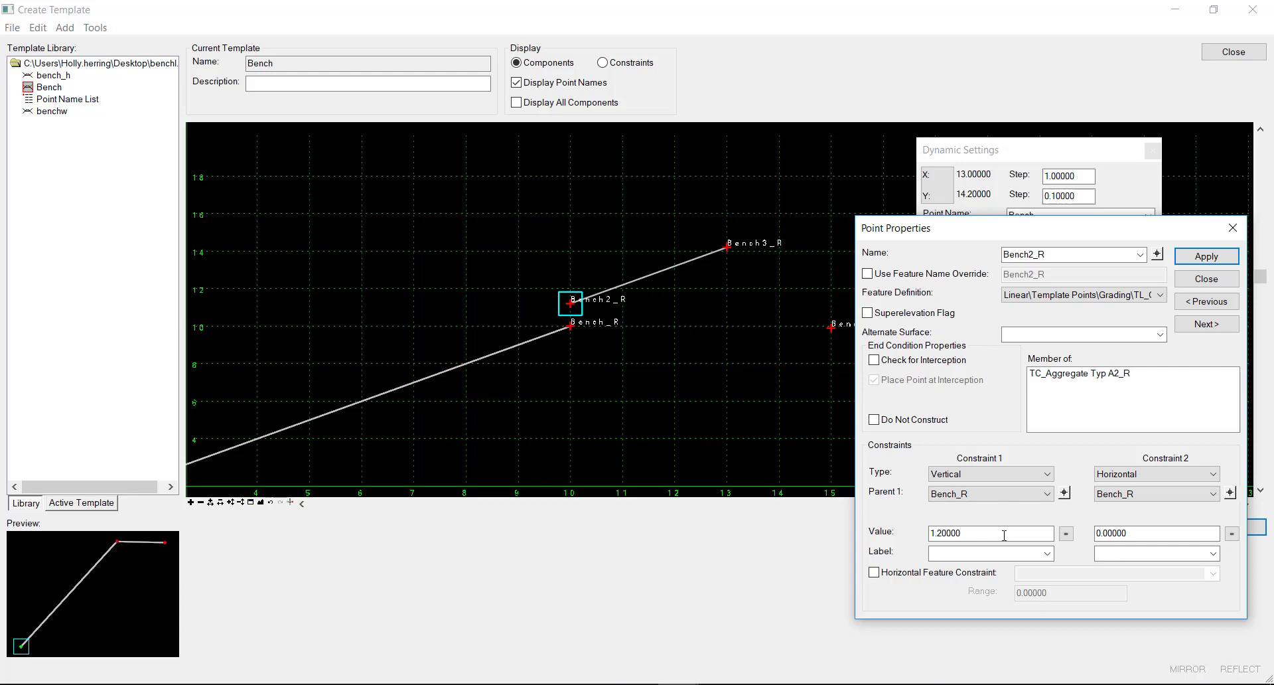
{"action": "double_click", "coordinate": [1004, 535]}
{"action": "type", "text": "."}
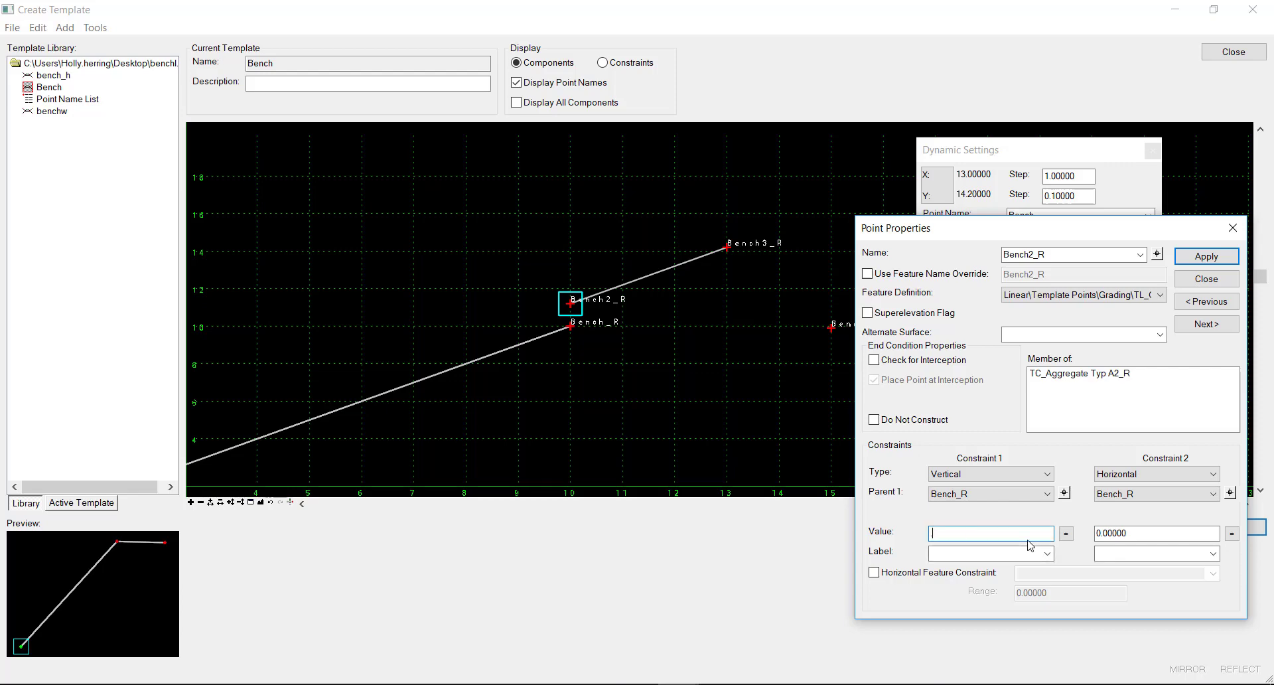
{"action": "type", "text": "1"}
{"action": "left_click", "coordinate": [1203, 259]}
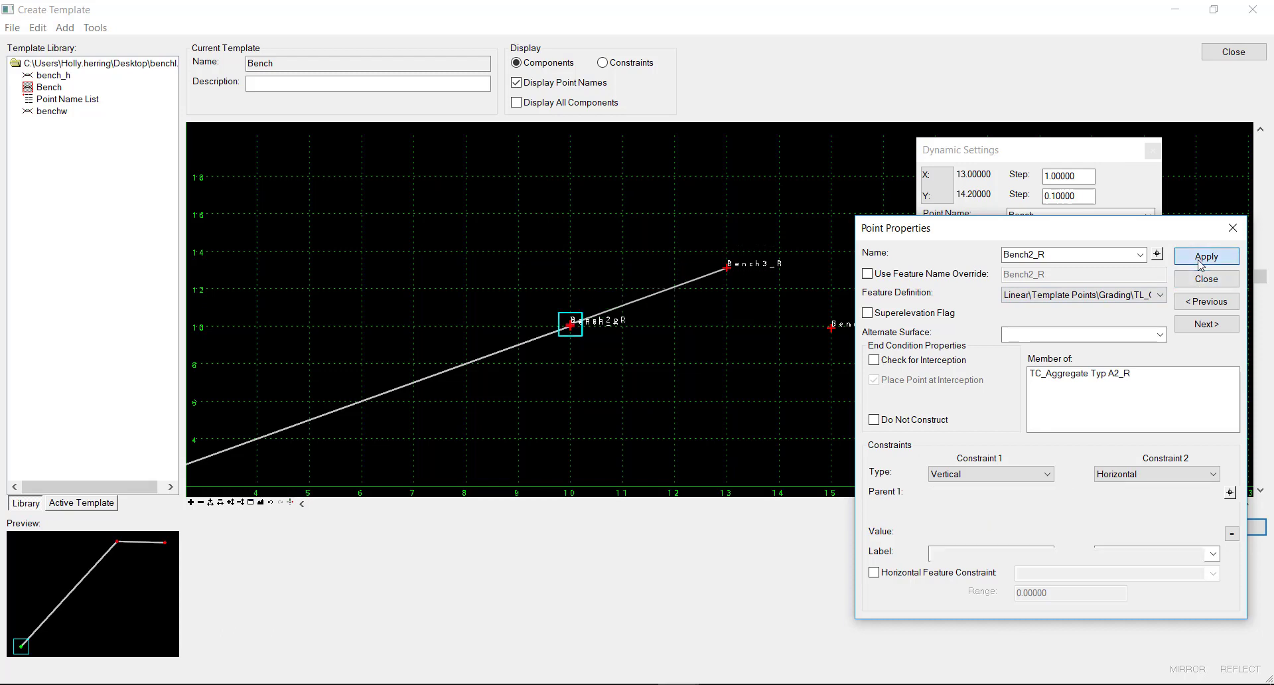
{"action": "left_click", "coordinate": [1203, 279]}
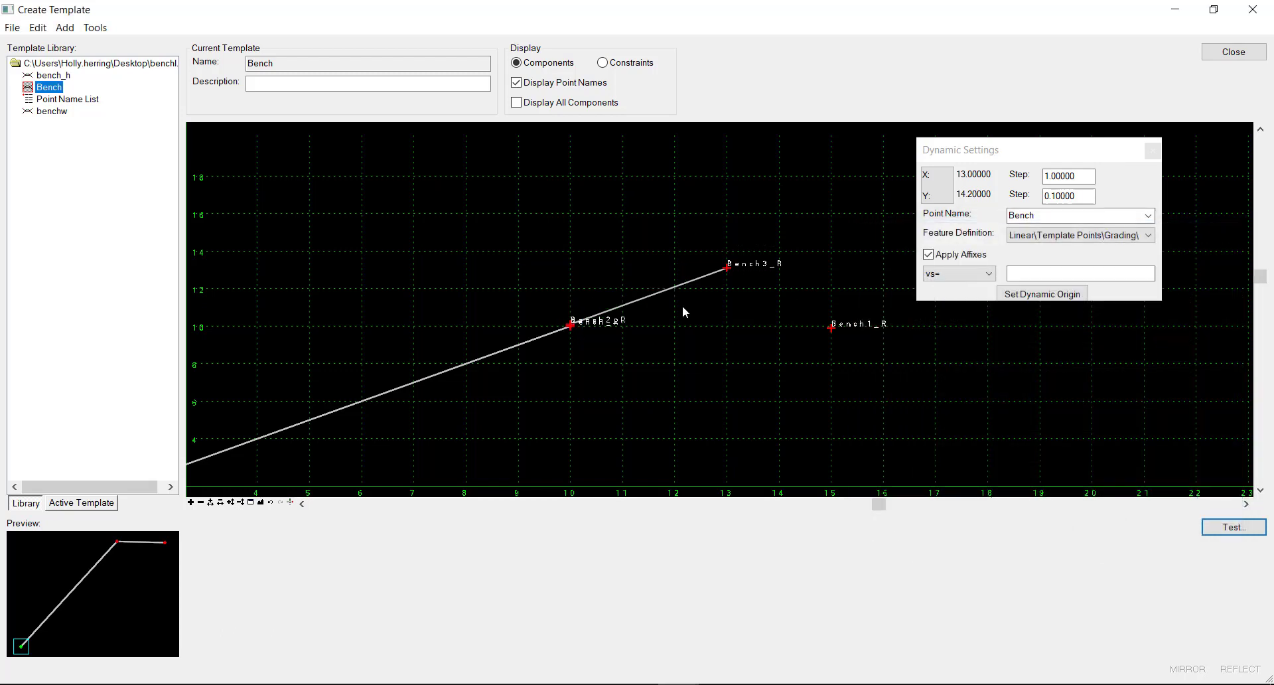
{"action": "left_click", "coordinate": [1220, 528]}
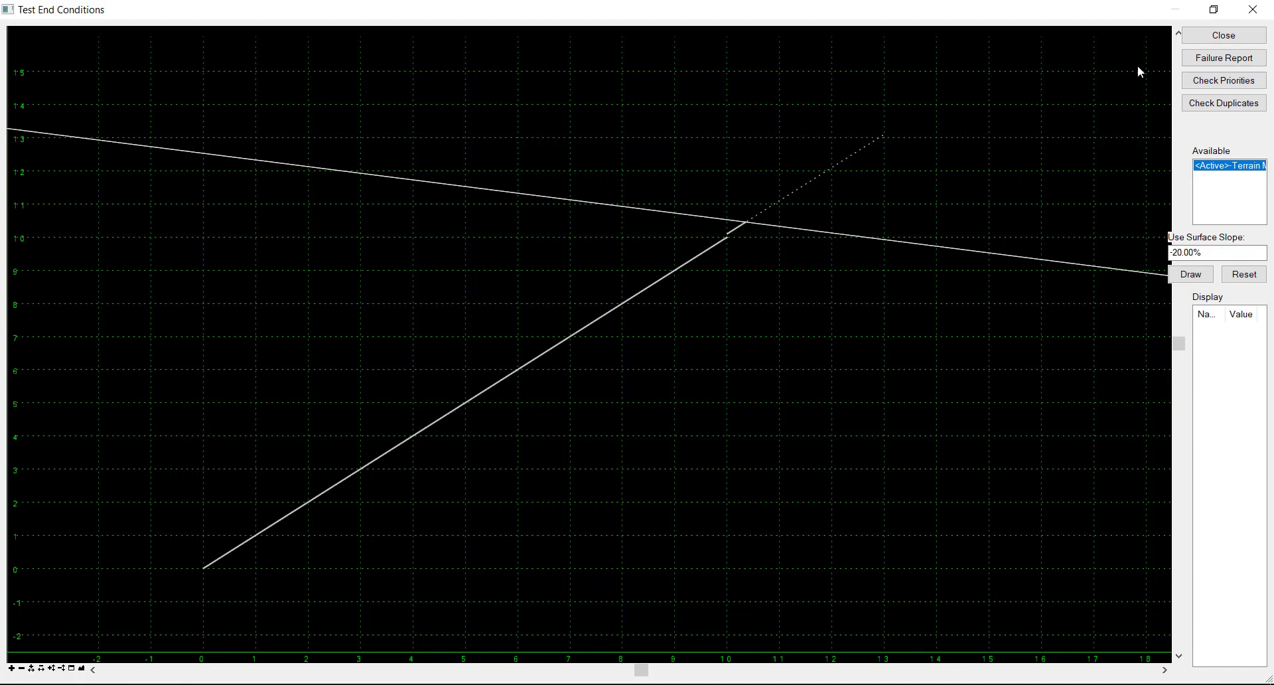
{"action": "left_click", "coordinate": [1223, 34]}
{"action": "scroll", "coordinate": [631, 389], "scroll_direction": "down", "scroll_amount": 2}
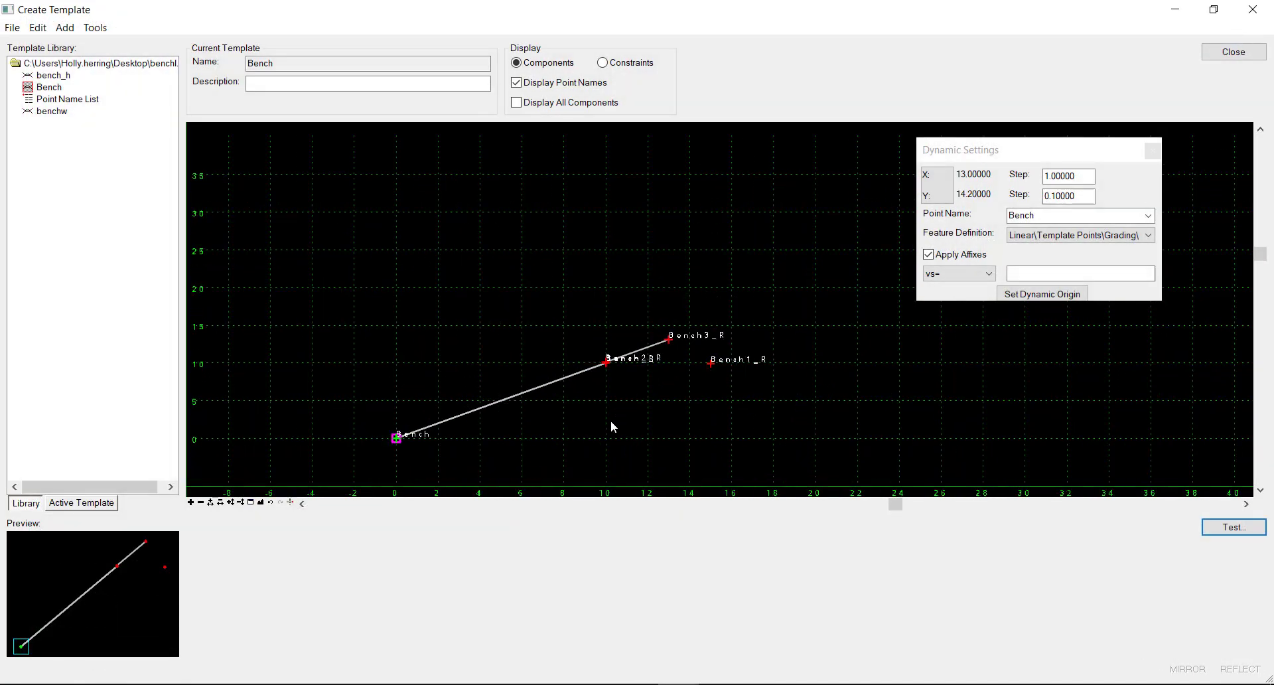
Start a new end-condition component at Bench running through Bench2_R.
{"action": "middle_click_drag", "start_coordinate": [611, 424], "coordinate": [626, 343]}
{"action": "right_click", "coordinate": [622, 344]}
{"action": "mouse_move", "coordinate": [646, 357]}
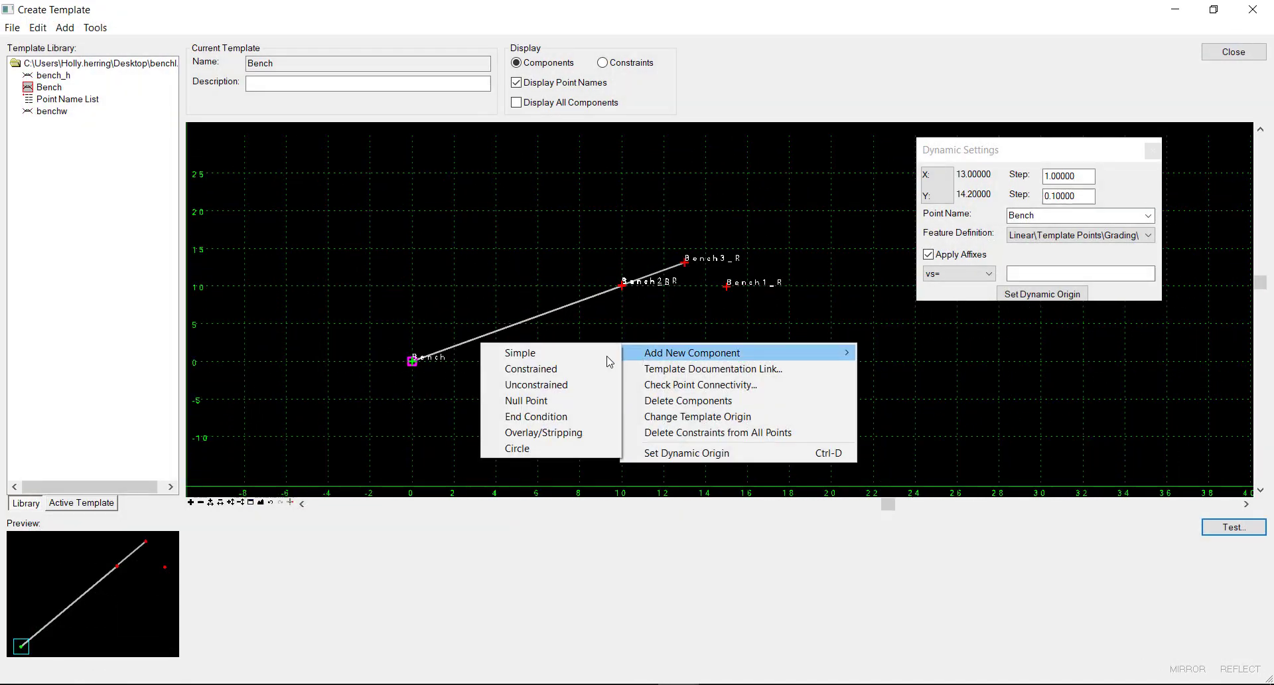
{"action": "left_click", "coordinate": [536, 416]}
{"action": "left_click", "coordinate": [412, 362]}
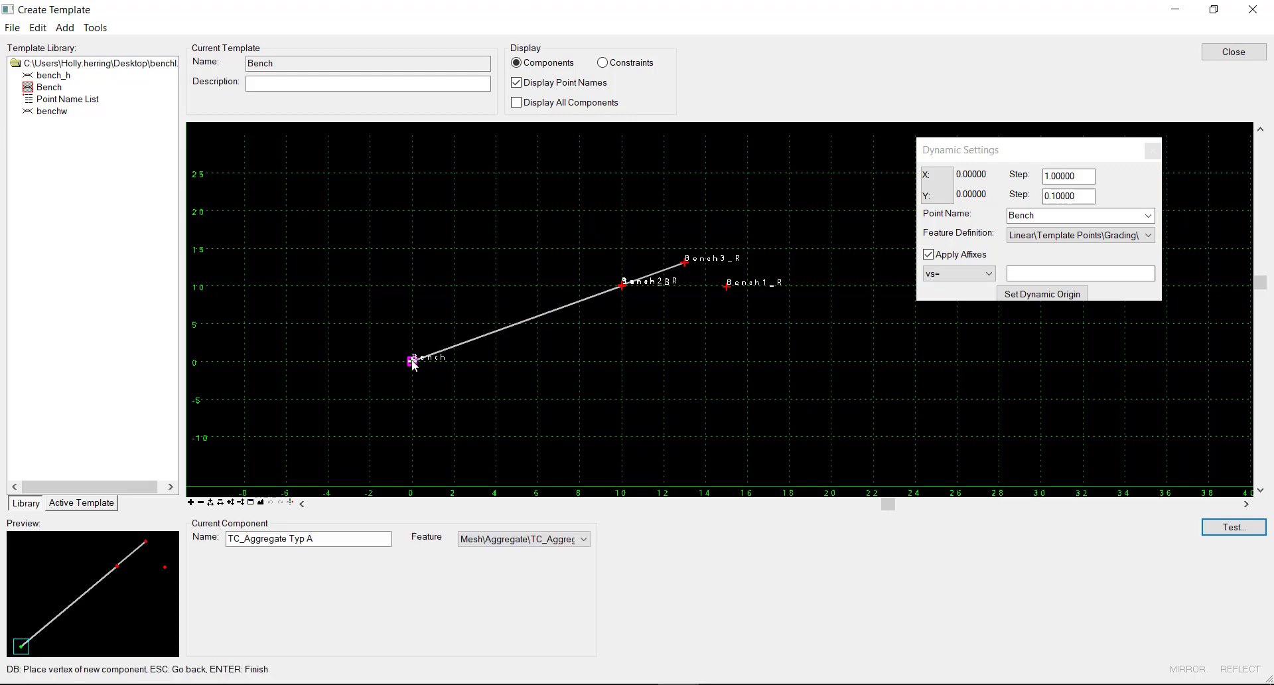
{"action": "left_click", "coordinate": [412, 362]}
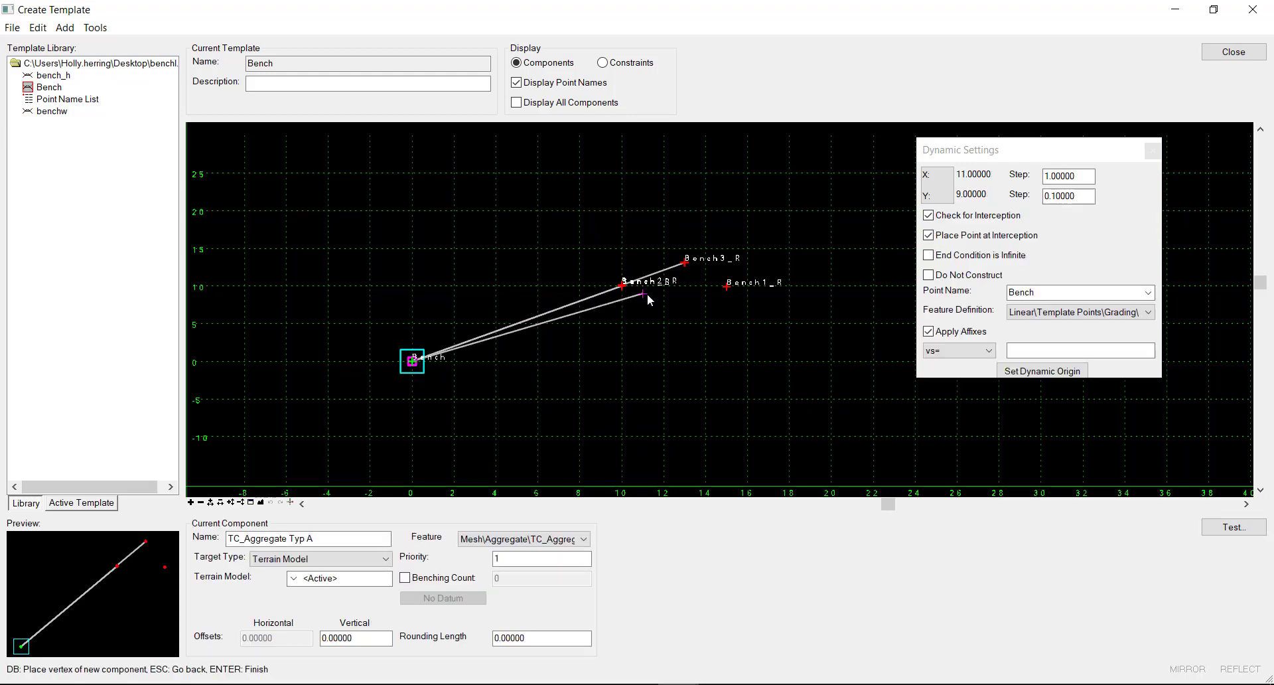
{"action": "scroll", "coordinate": [647, 294], "scroll_direction": "up", "scroll_amount": 5}
{"action": "scroll", "coordinate": [568, 293], "scroll_direction": "up", "scroll_amount": 3}
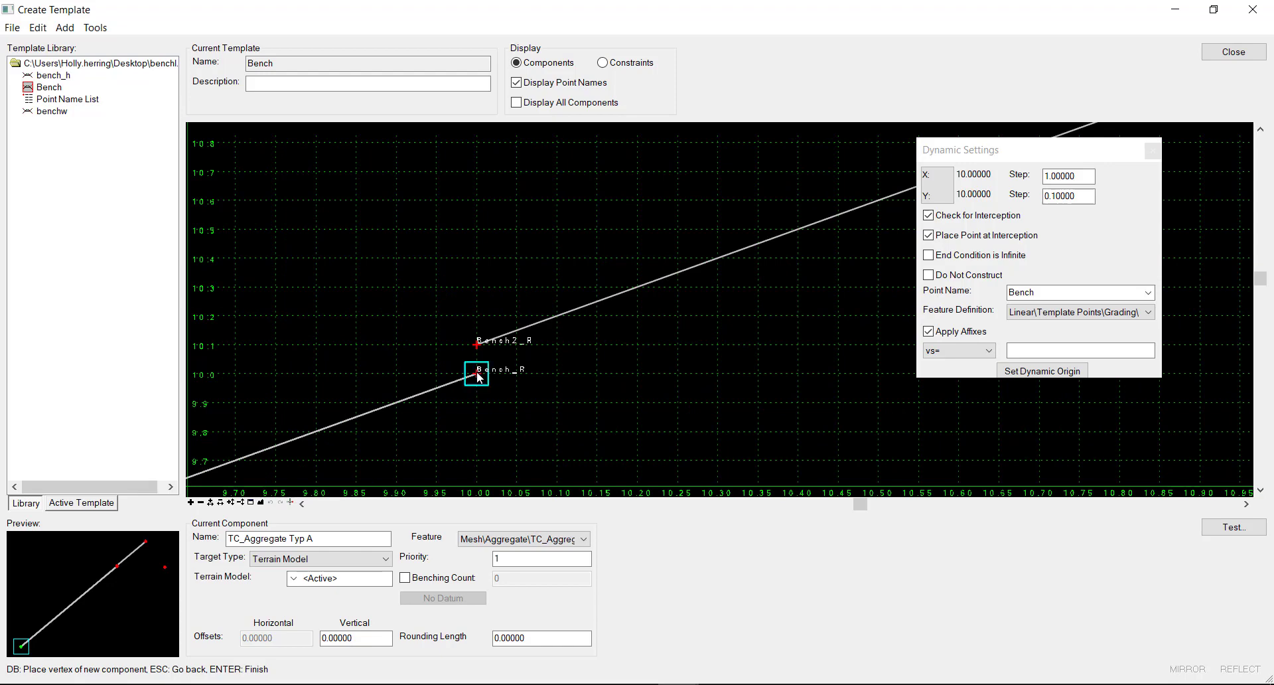
{"action": "scroll", "coordinate": [616, 405], "scroll_direction": "down", "scroll_amount": 8}
{"action": "left_click", "coordinate": [616, 406]}
Place Bench4_R and Bench5_R, finish the component, and make Bench5_R infinite.
{"action": "scroll", "coordinate": [616, 406], "scroll_direction": "down", "scroll_amount": 3}
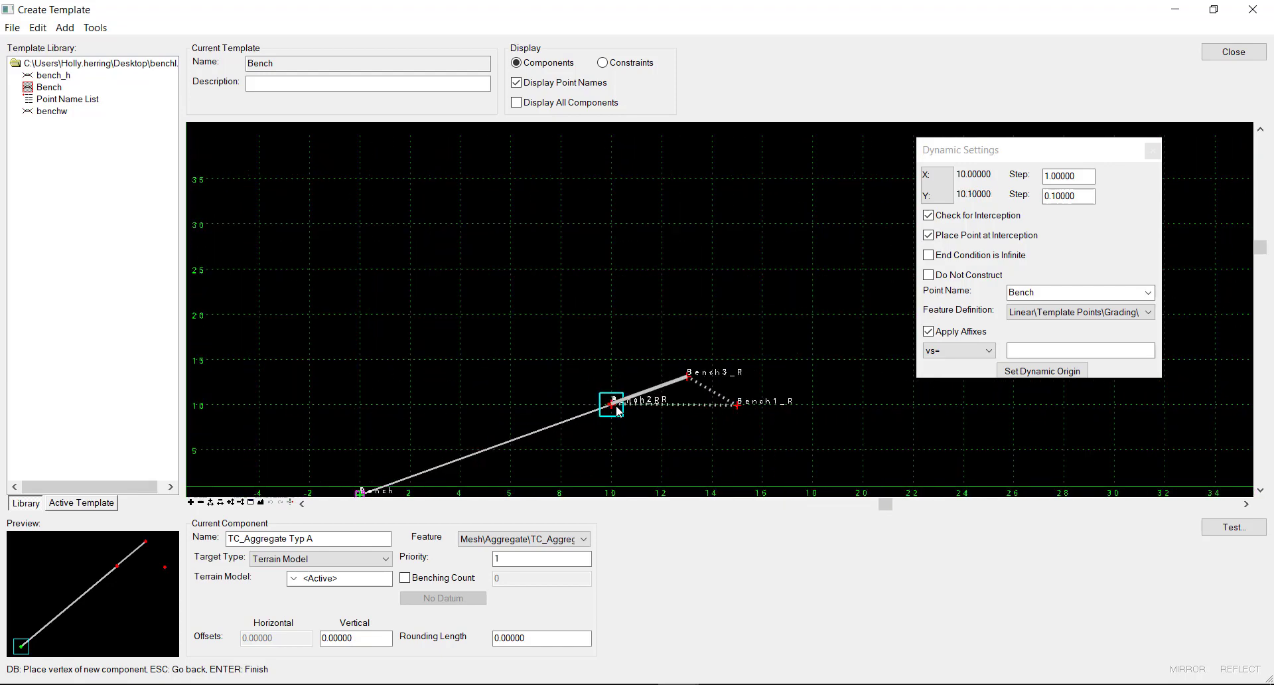
{"action": "left_click", "coordinate": [760, 421]}
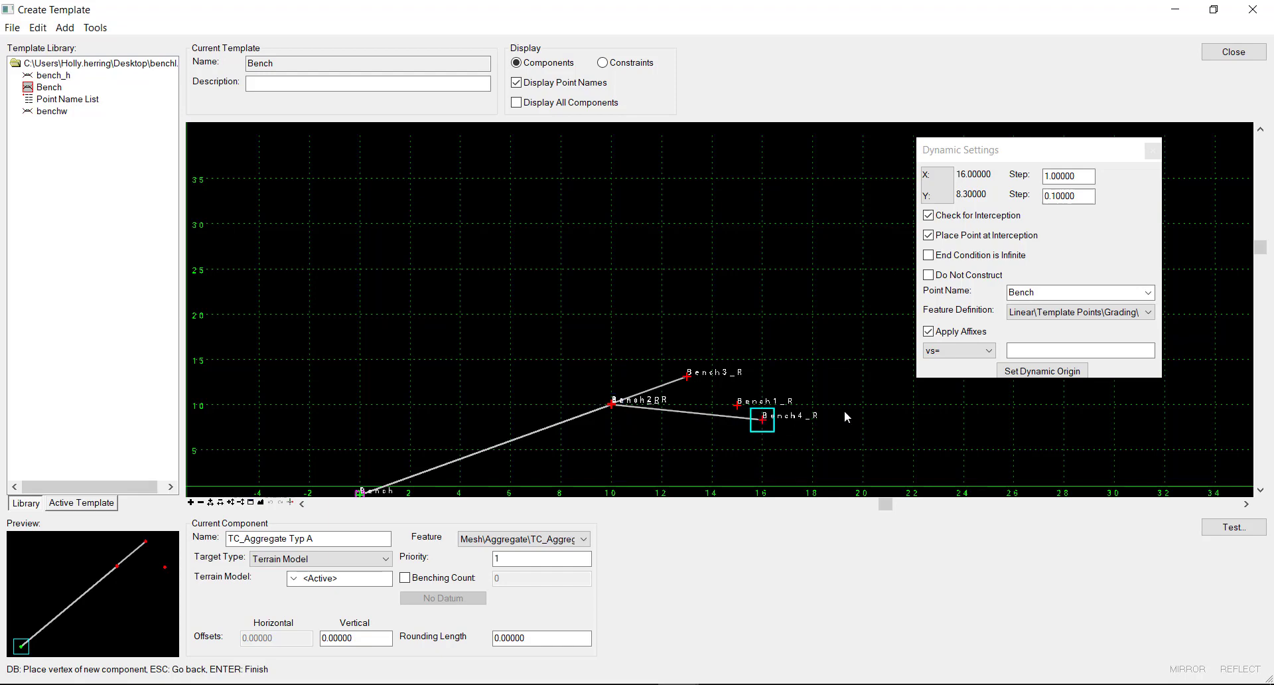
{"action": "left_click", "coordinate": [1034, 350]}
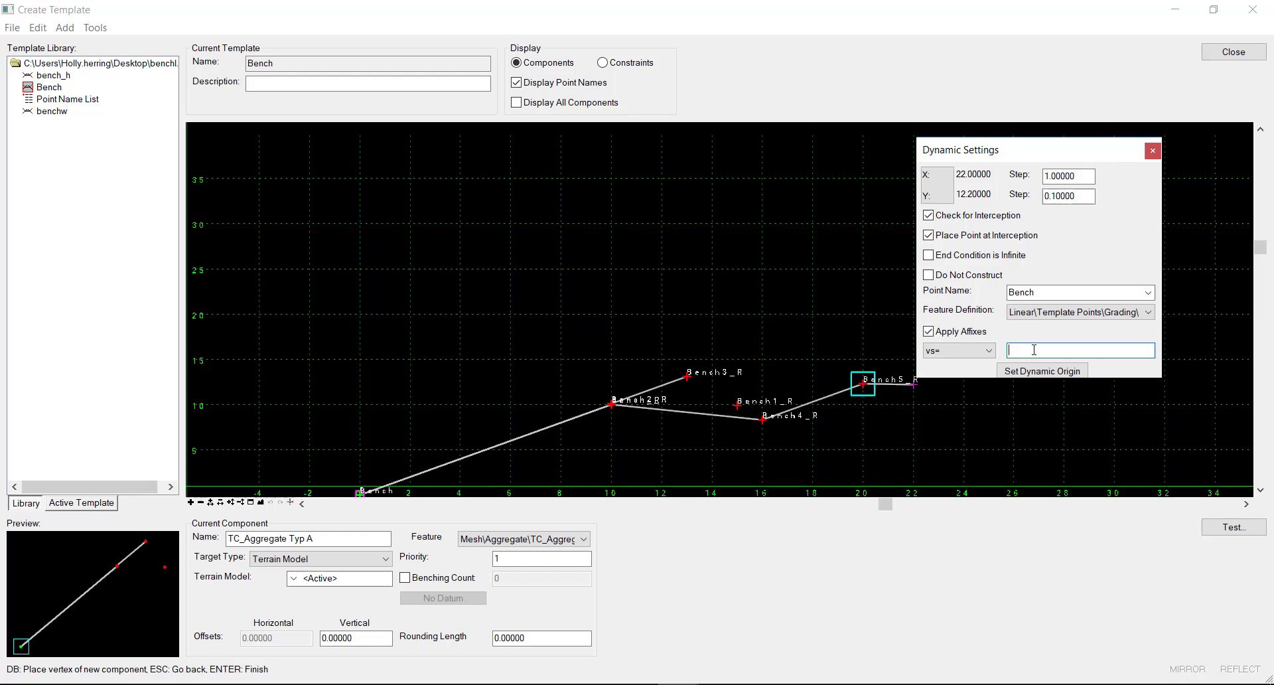
{"action": "right_click", "coordinate": [888, 414]}
{"action": "left_click", "coordinate": [932, 425]}
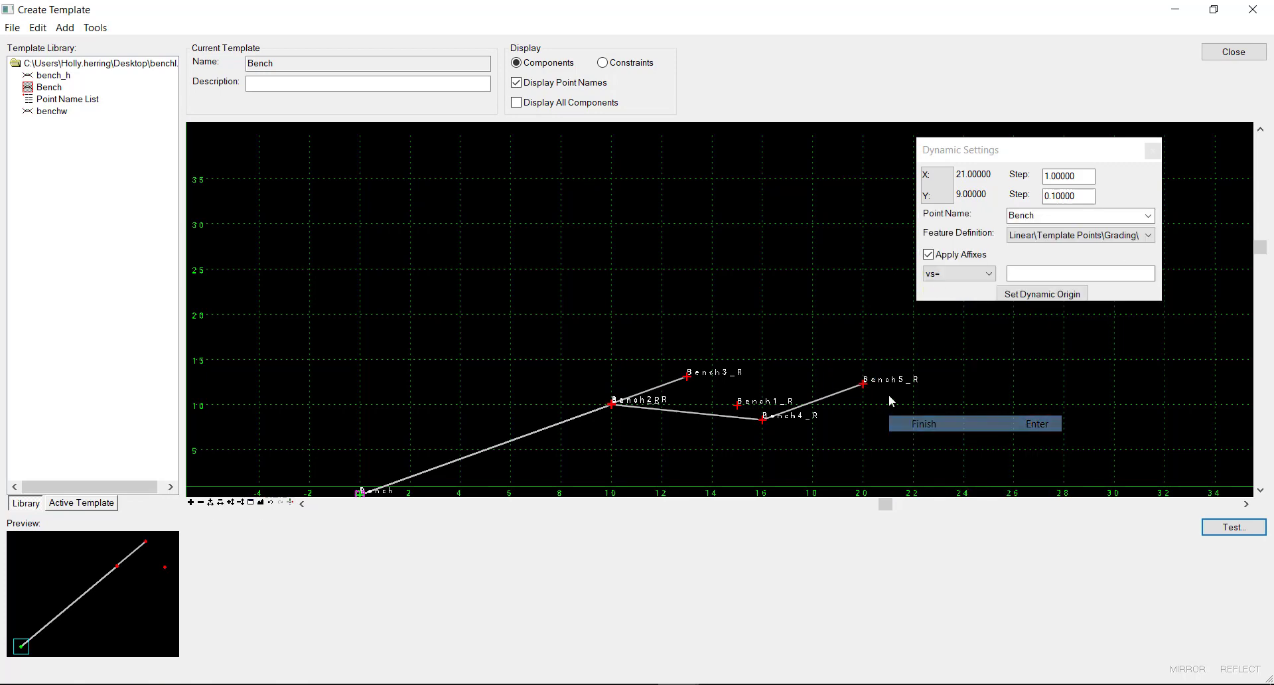
{"action": "double_click", "coordinate": [863, 383]}
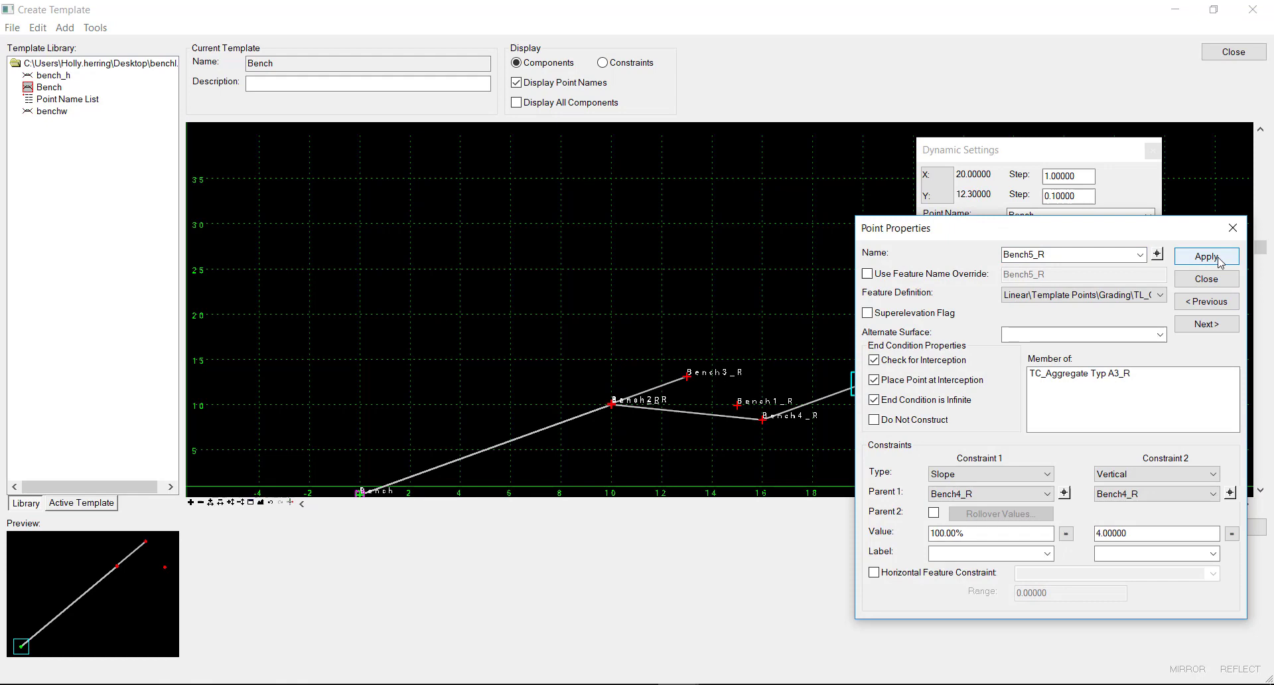
{"action": "left_click", "coordinate": [1207, 279]}
Set the new component's priority to 3.
{"action": "double_click", "coordinate": [832, 397]}
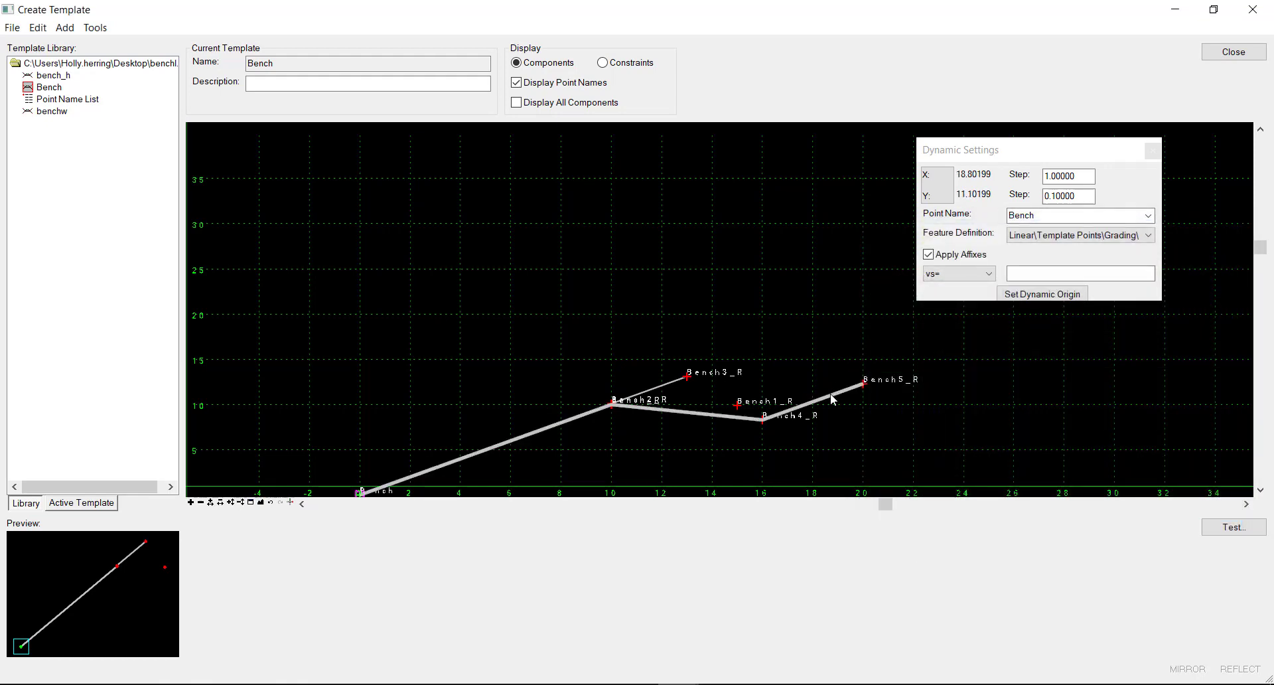
{"action": "left_click", "coordinate": [418, 539]}
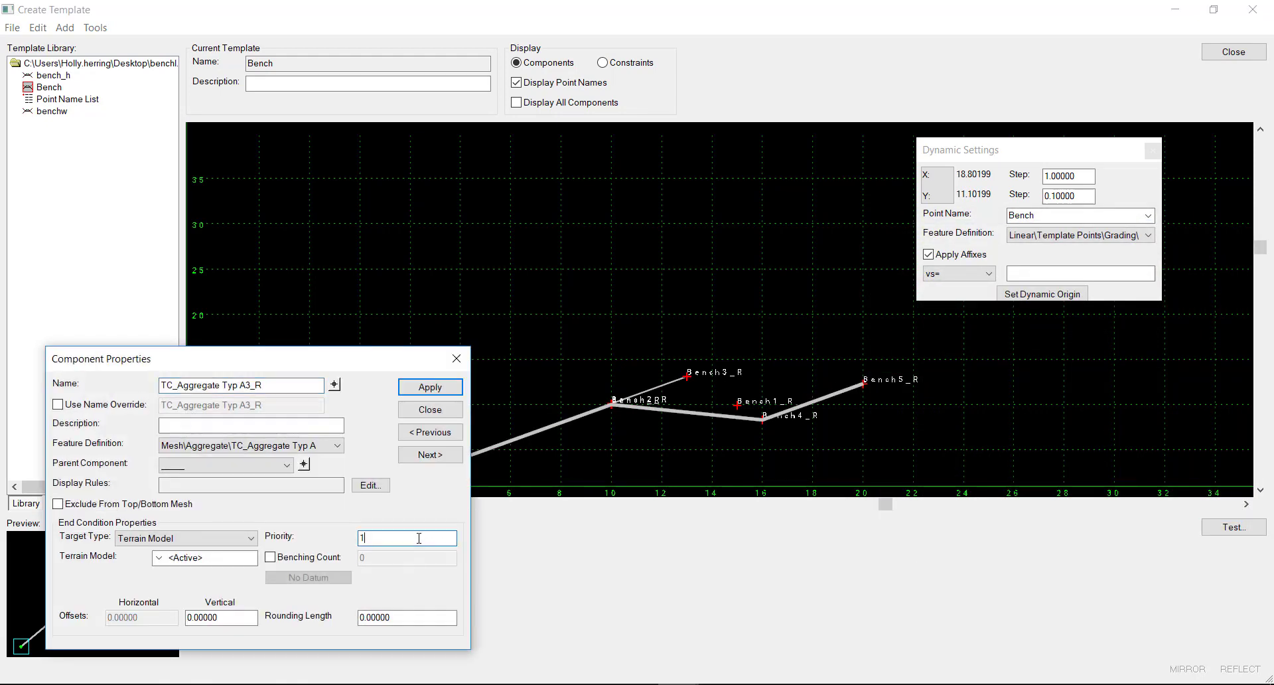
{"action": "left_click", "coordinate": [431, 387]}
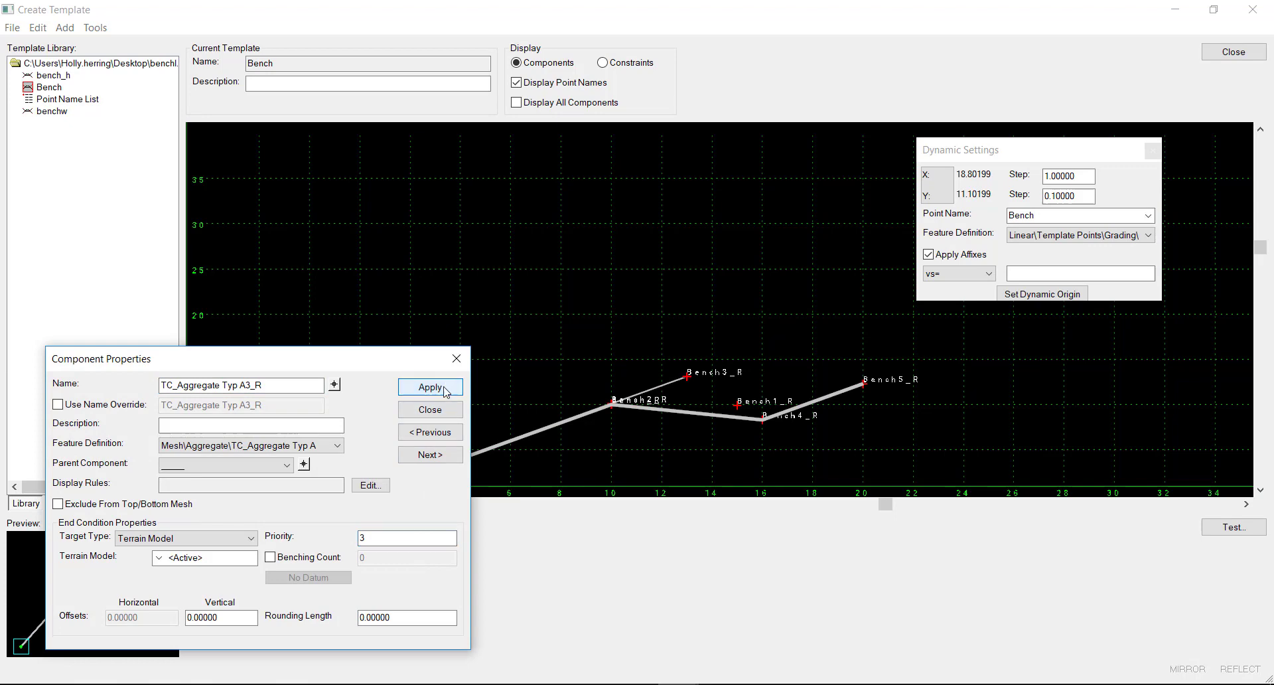
{"action": "left_click", "coordinate": [430, 410]}
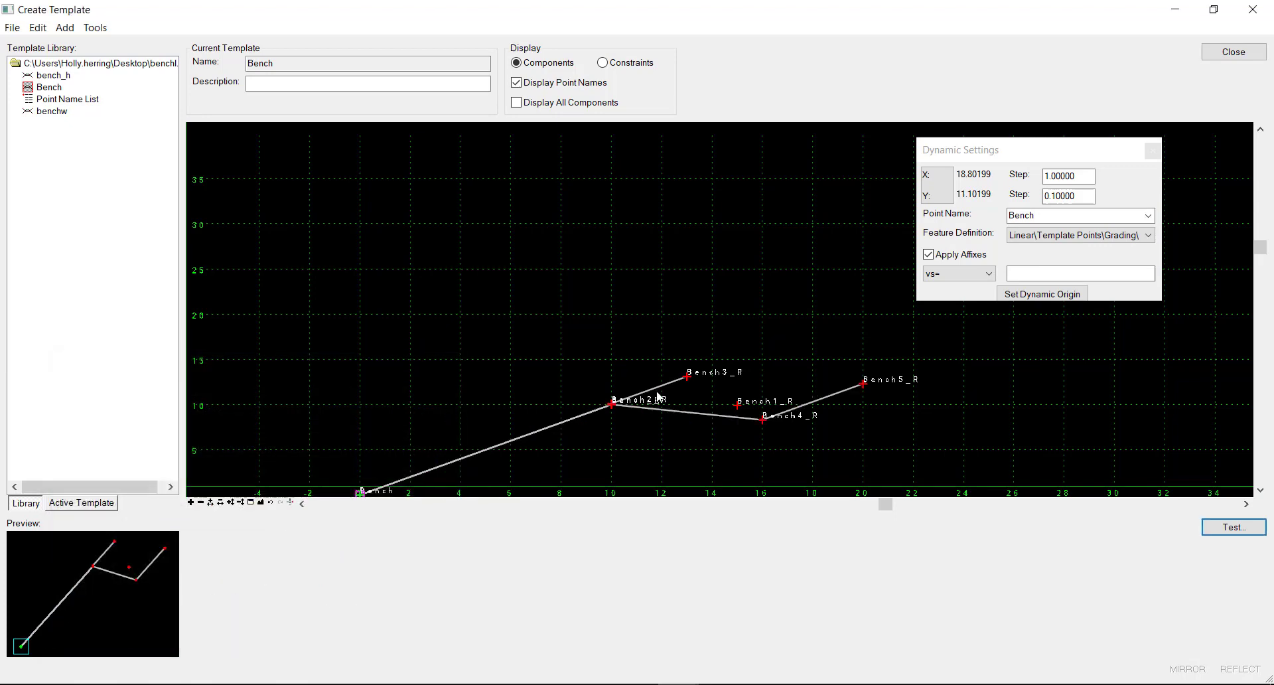
Constrain Bench4_R to a -2.00% slope and a 5-unit horizontal offset from Bench_R.
{"action": "double_click", "coordinate": [764, 422]}
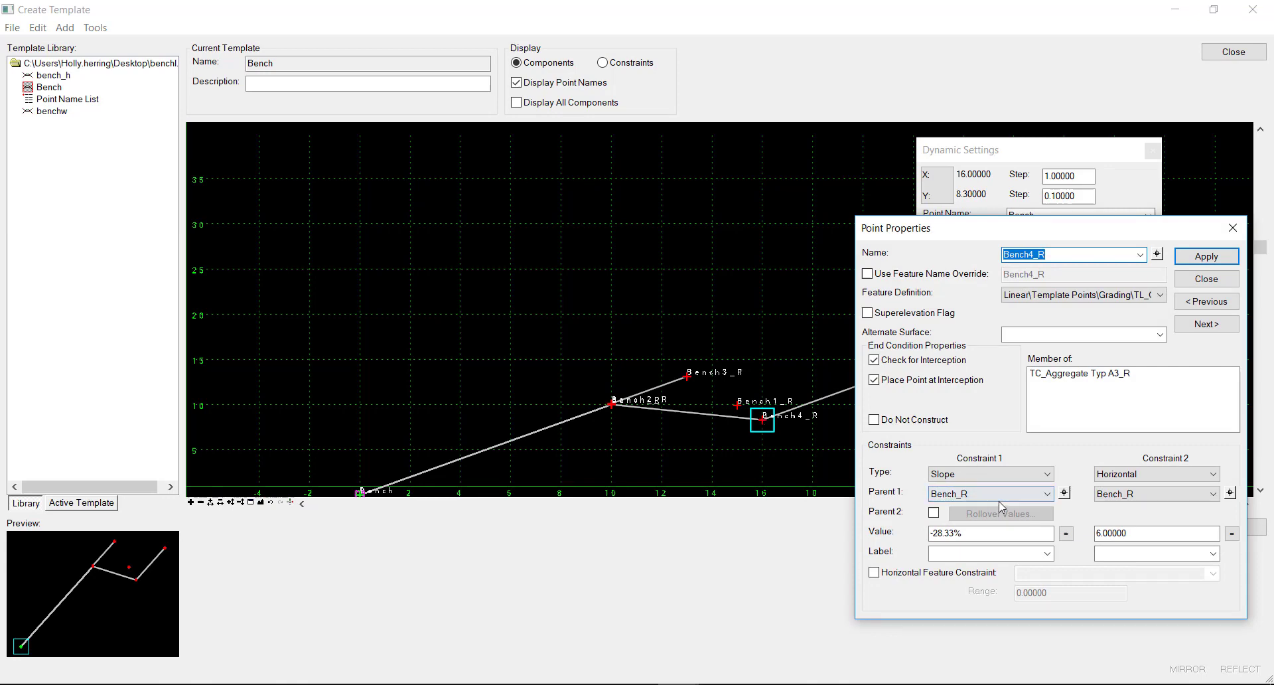
{"action": "left_click_drag", "start_coordinate": [968, 532], "coordinate": [888, 539]}
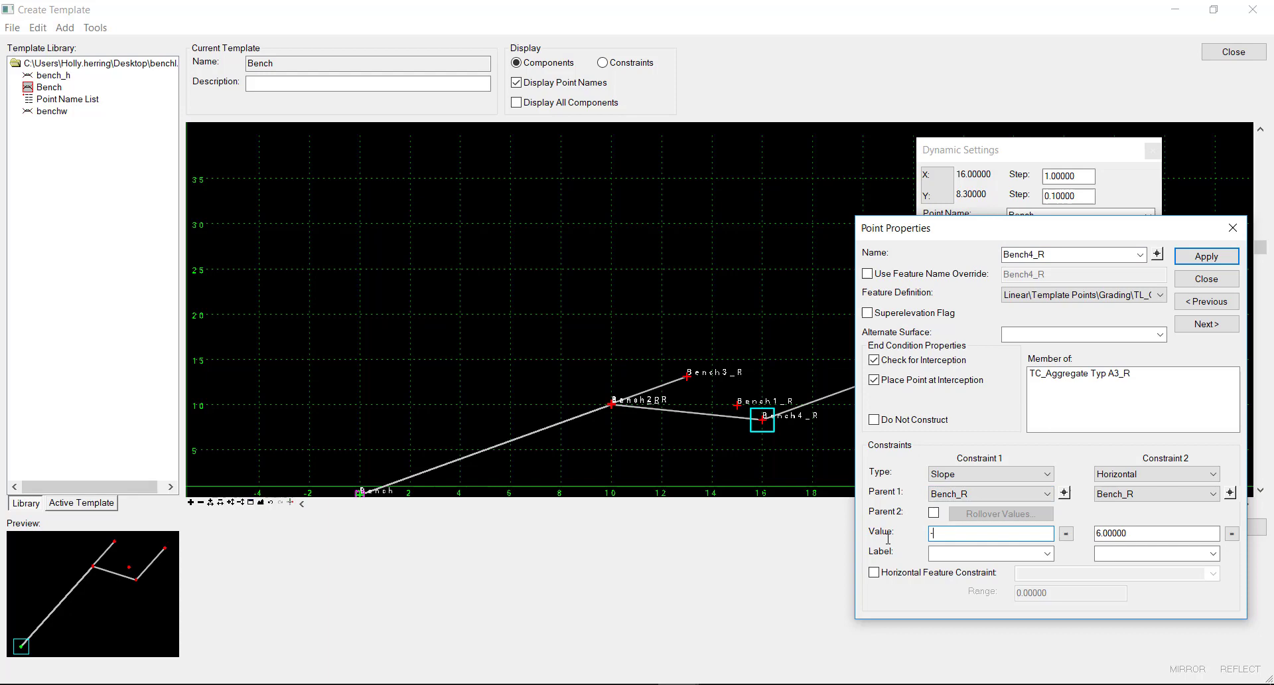
{"action": "left_click", "coordinate": [1133, 534]}
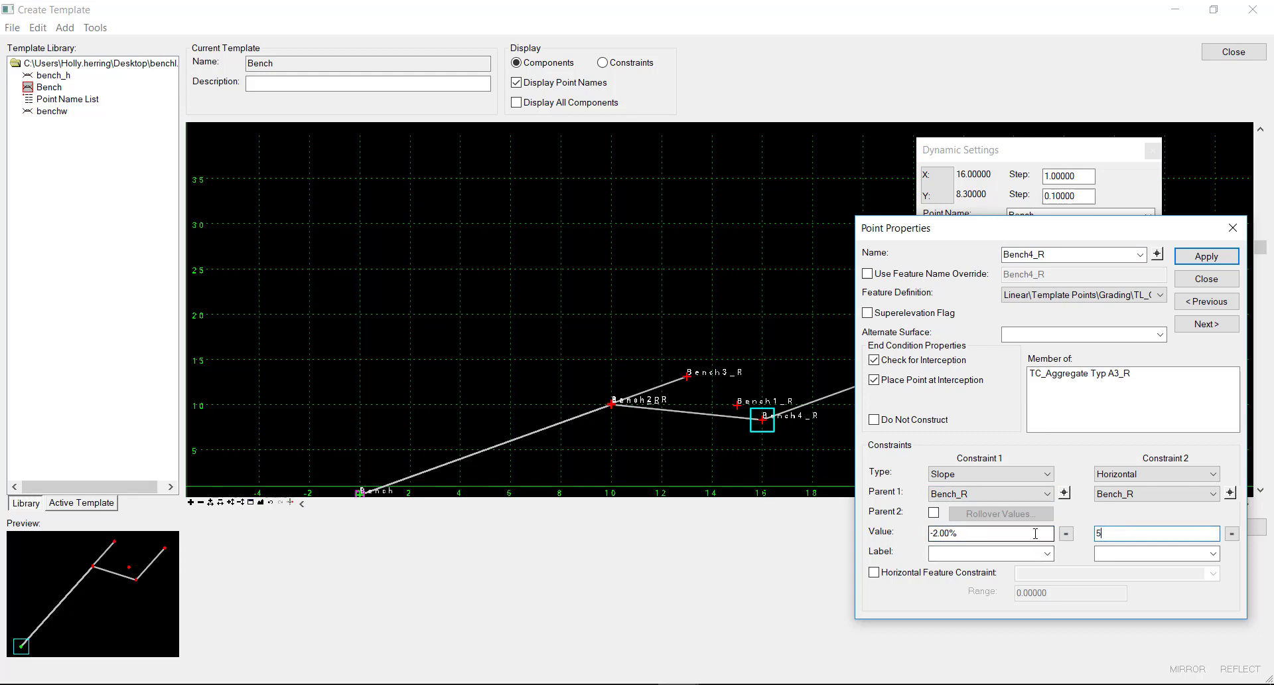
{"action": "type", "text": "5"}
{"action": "left_click", "coordinate": [1205, 258]}
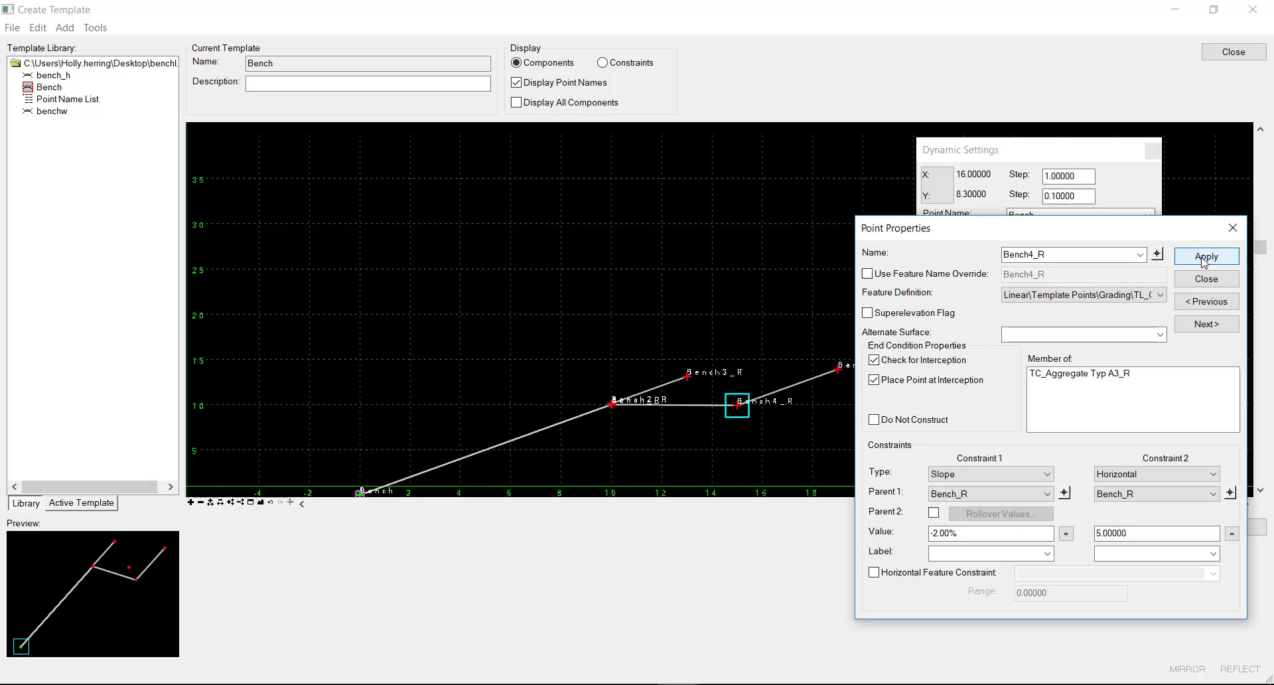
{"action": "left_click", "coordinate": [1208, 279]}
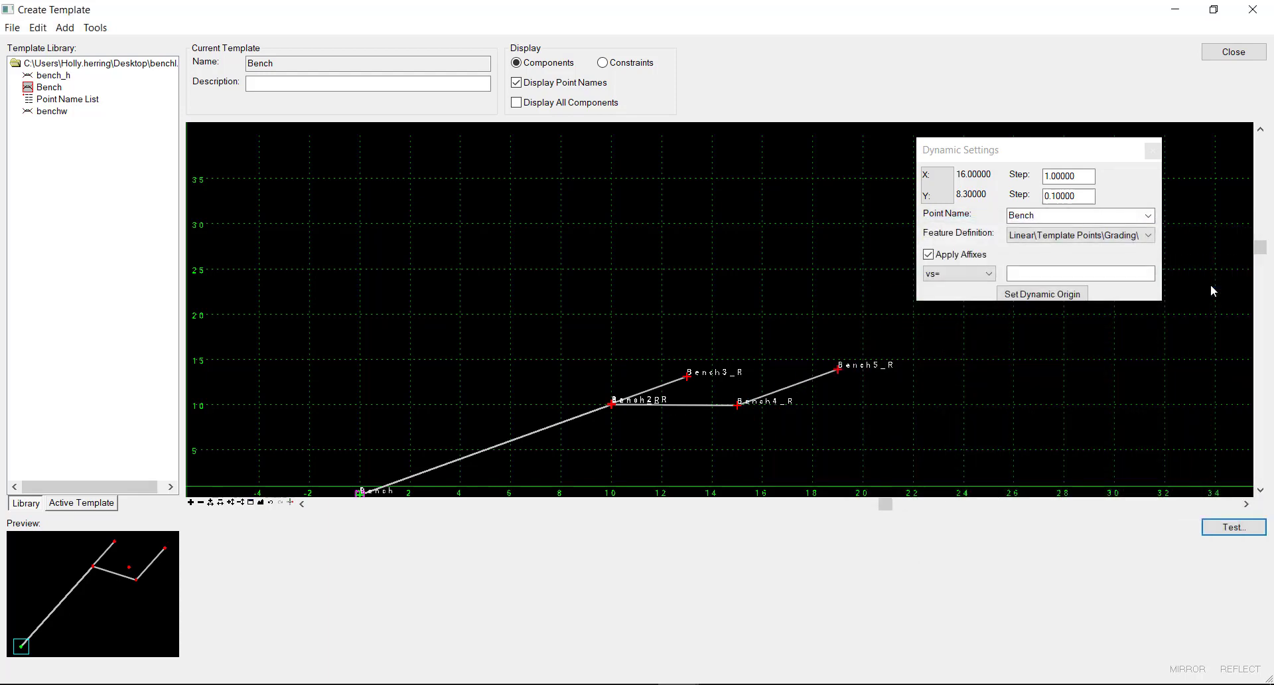
{"action": "scroll", "coordinate": [740, 412], "scroll_direction": "up", "scroll_amount": 5}
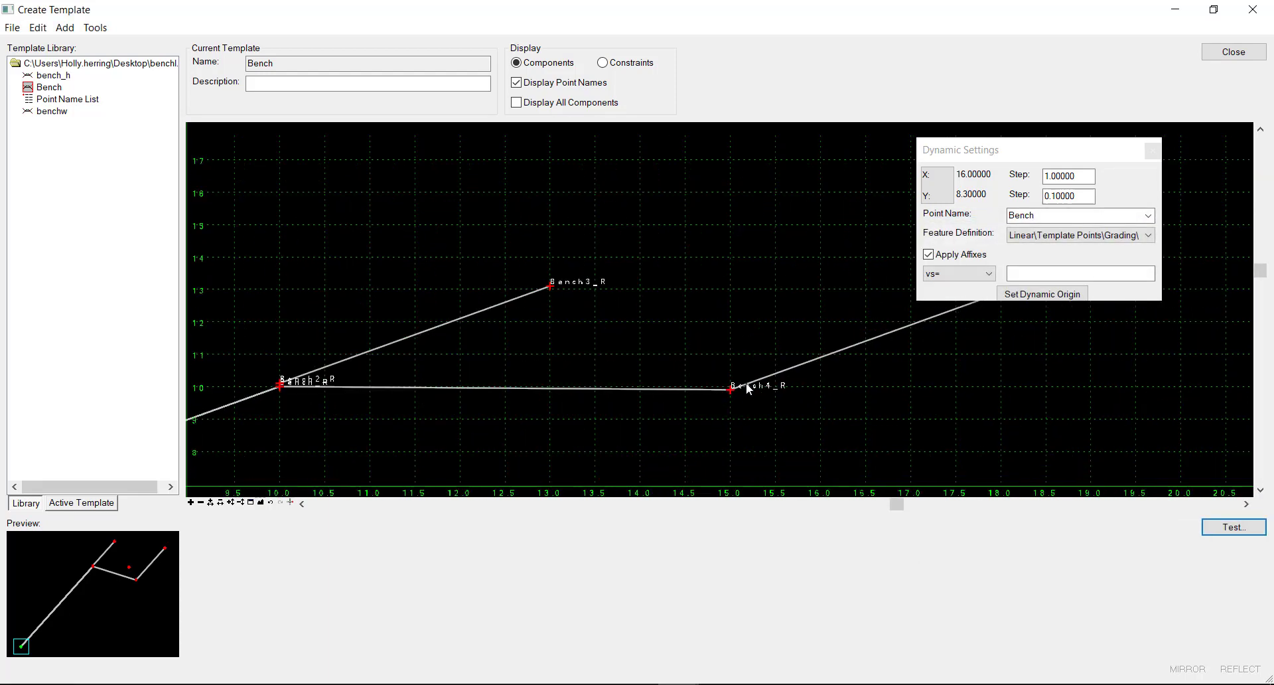
{"action": "scroll", "coordinate": [759, 382], "scroll_direction": "down", "scroll_amount": 5}
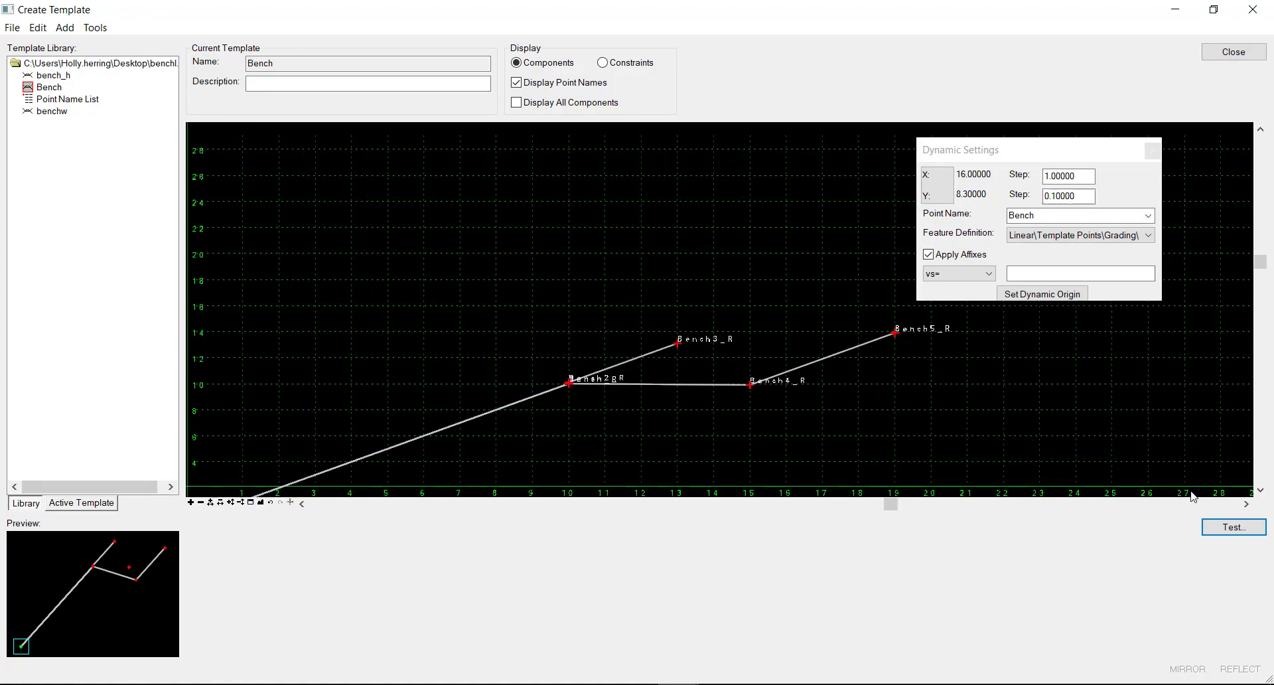
Test the end conditions against a -20% surface placed across the bench.
{"action": "left_click", "coordinate": [1212, 529]}
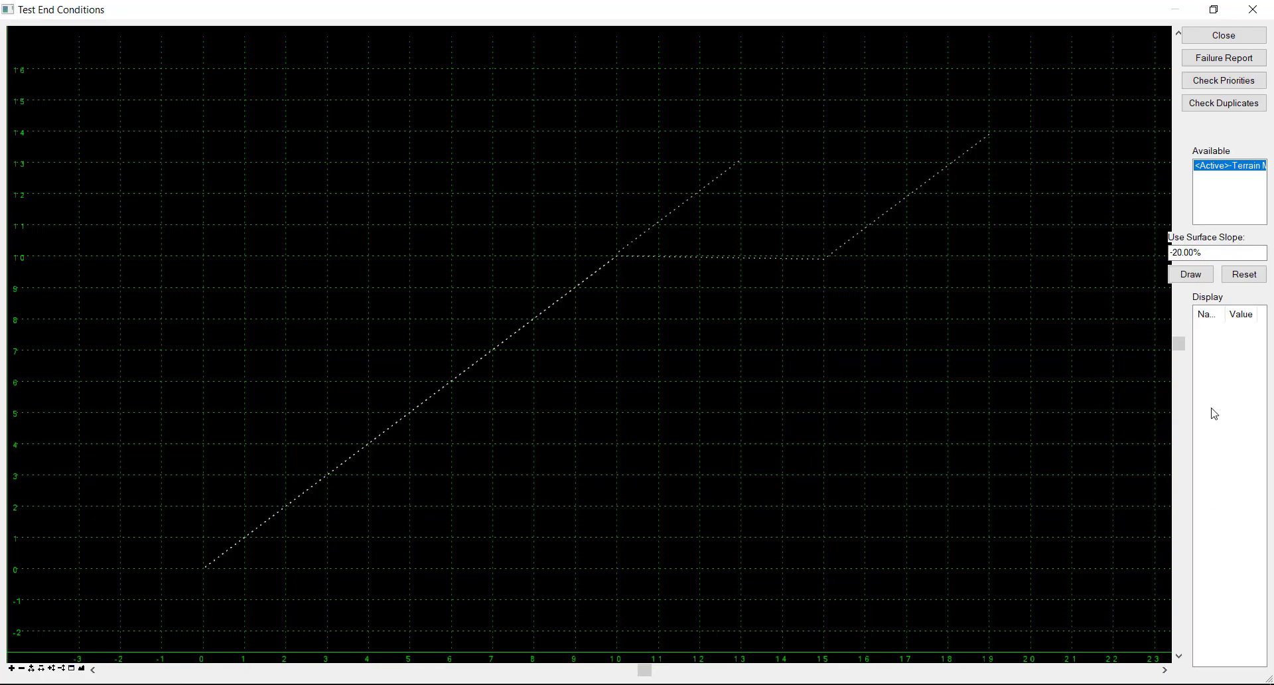
{"action": "left_click", "coordinate": [1191, 274]}
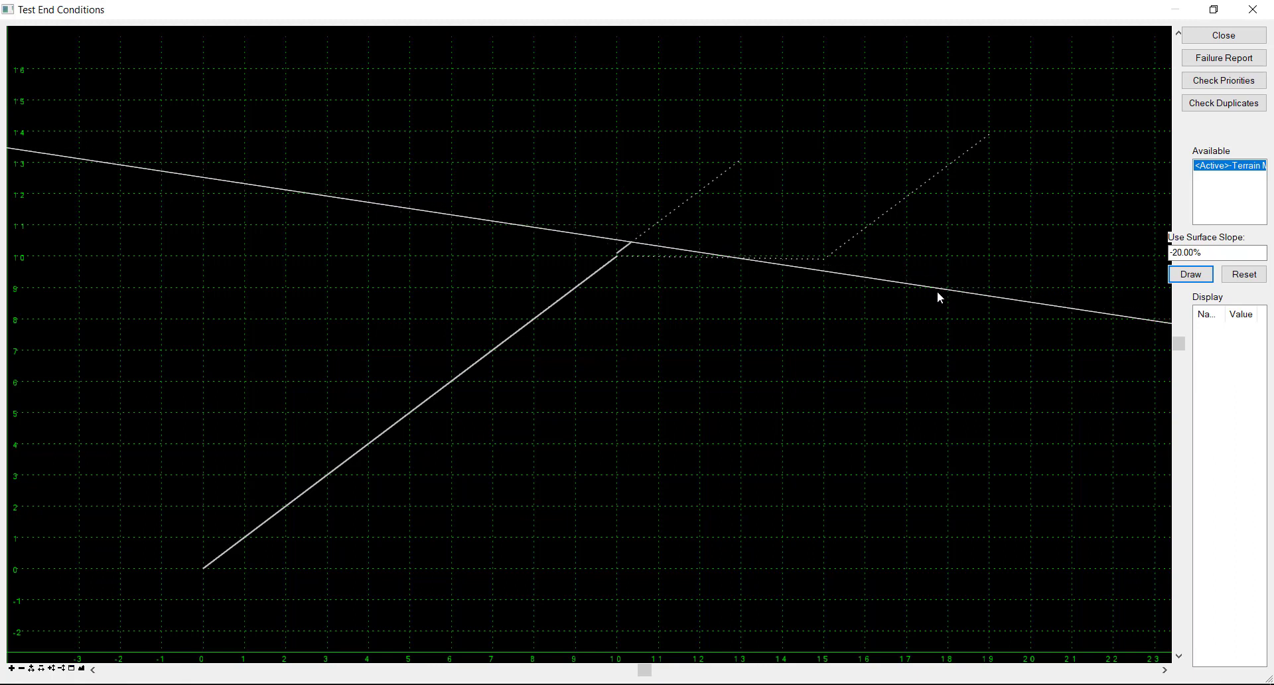
{"action": "left_click", "coordinate": [938, 296]}
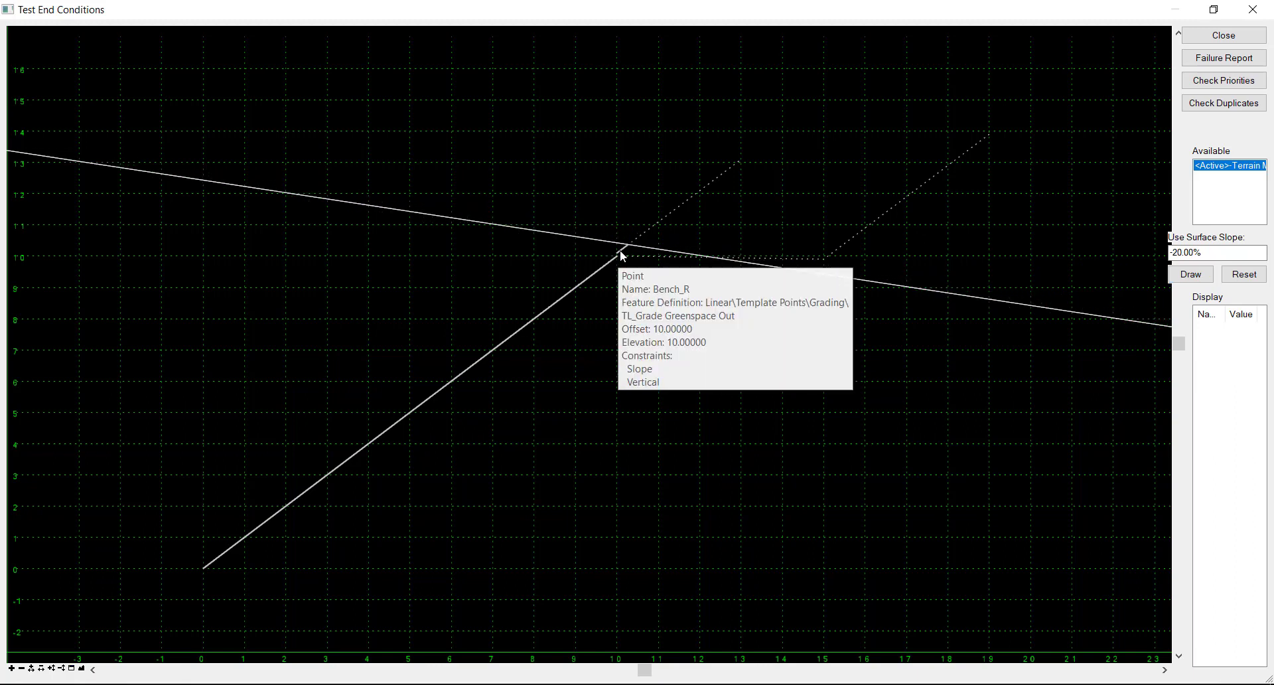
{"action": "left_click", "coordinate": [1224, 35]}
{"action": "scroll", "coordinate": [589, 366], "scroll_direction": "up", "scroll_amount": 10}
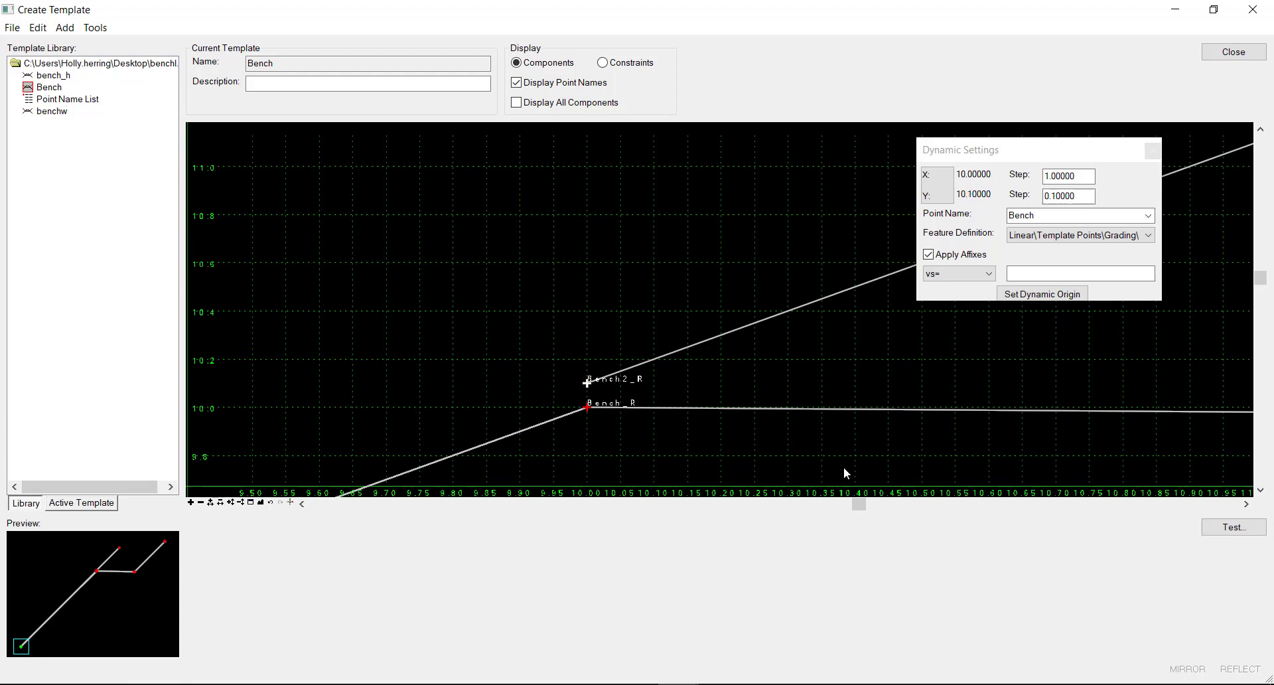
Set Bench2_R's vertical offset from Bench_R to 0.
{"action": "double_click", "coordinate": [587, 383]}
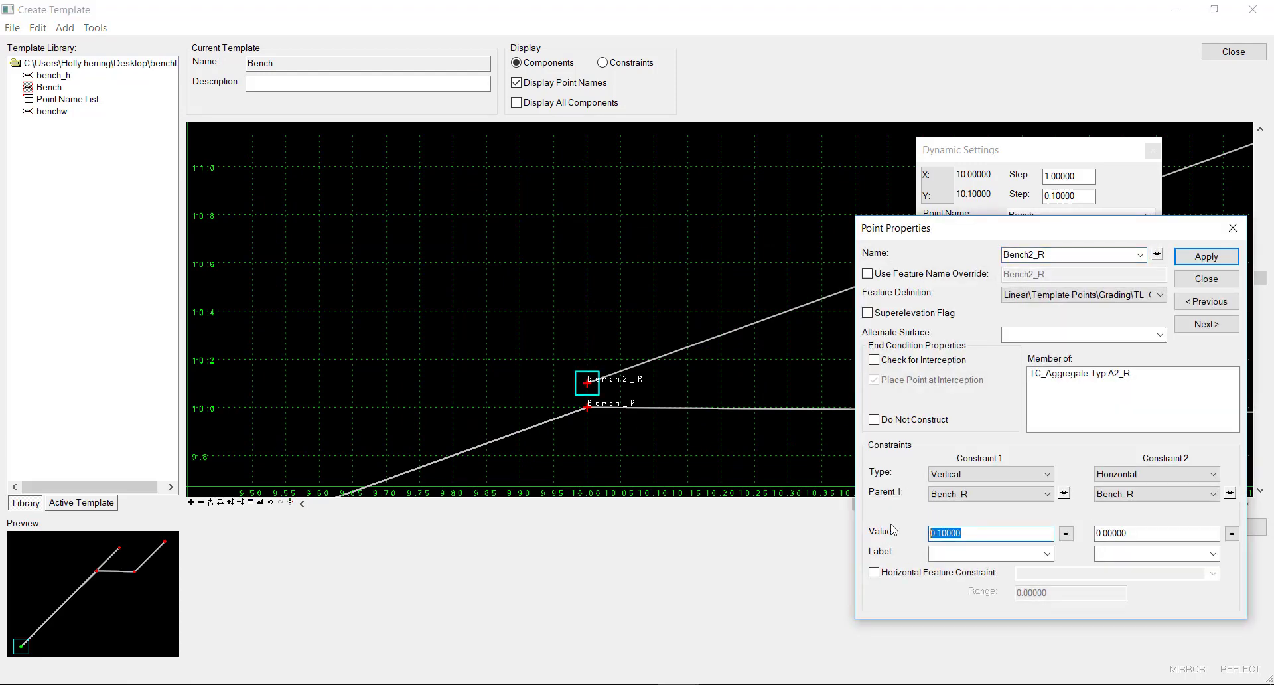
{"action": "left_click", "coordinate": [1207, 257]}
{"action": "left_click", "coordinate": [1207, 278]}
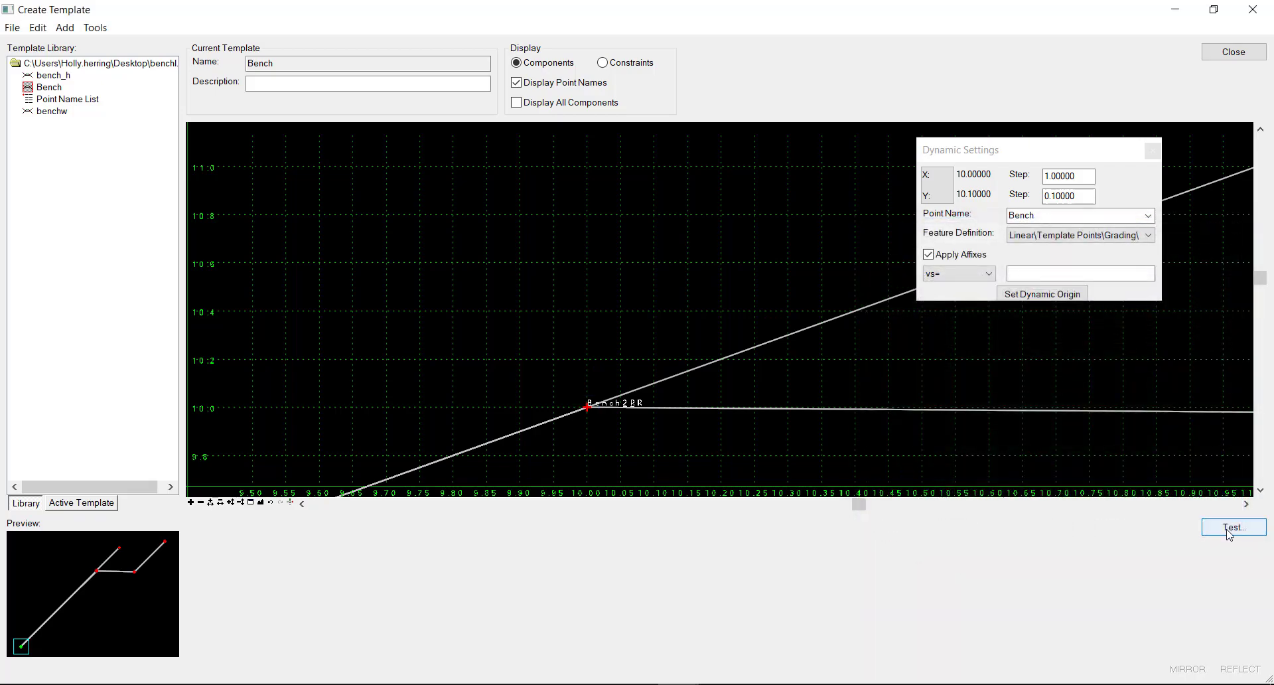
Reopen Test End Conditions and start drawing a -20% test surface across the template.
{"action": "left_click", "coordinate": [1228, 525]}
{"action": "left_click", "coordinate": [1192, 274]}
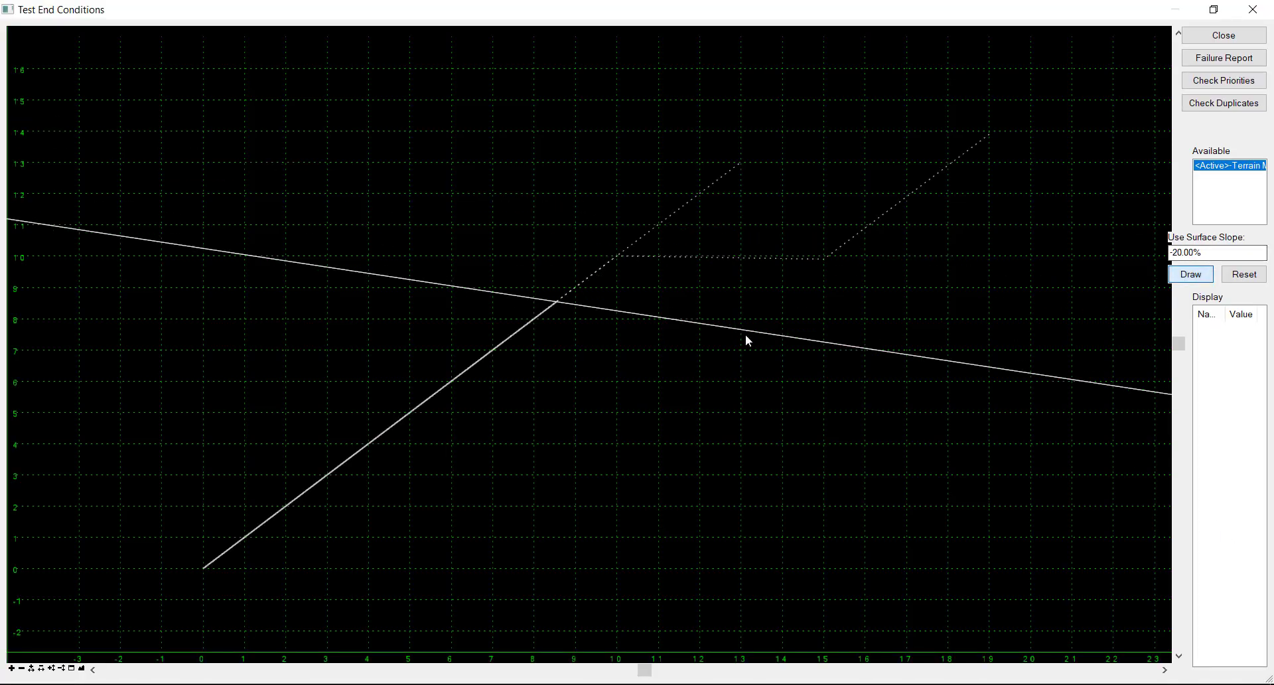